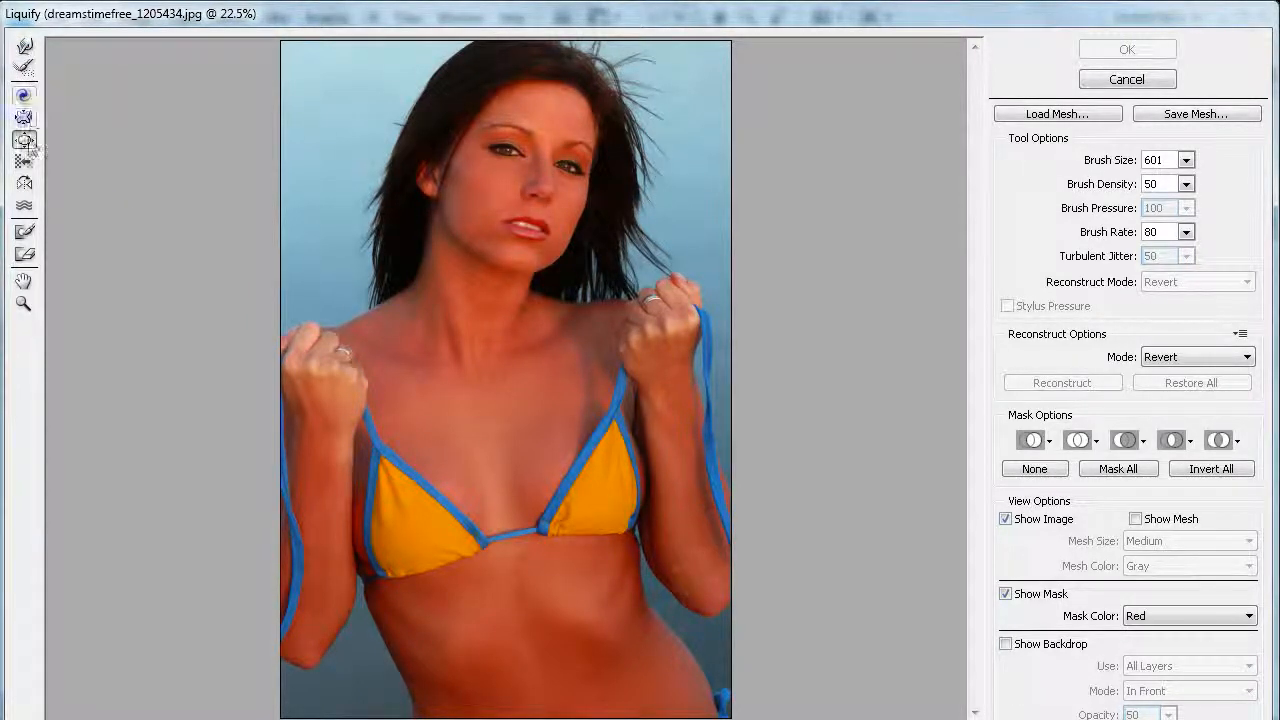
- Enlarge both bikini cups with the Liquify Bloat tool at a brush size of 1005
{"action": "left_click", "coordinate": [25, 142]}
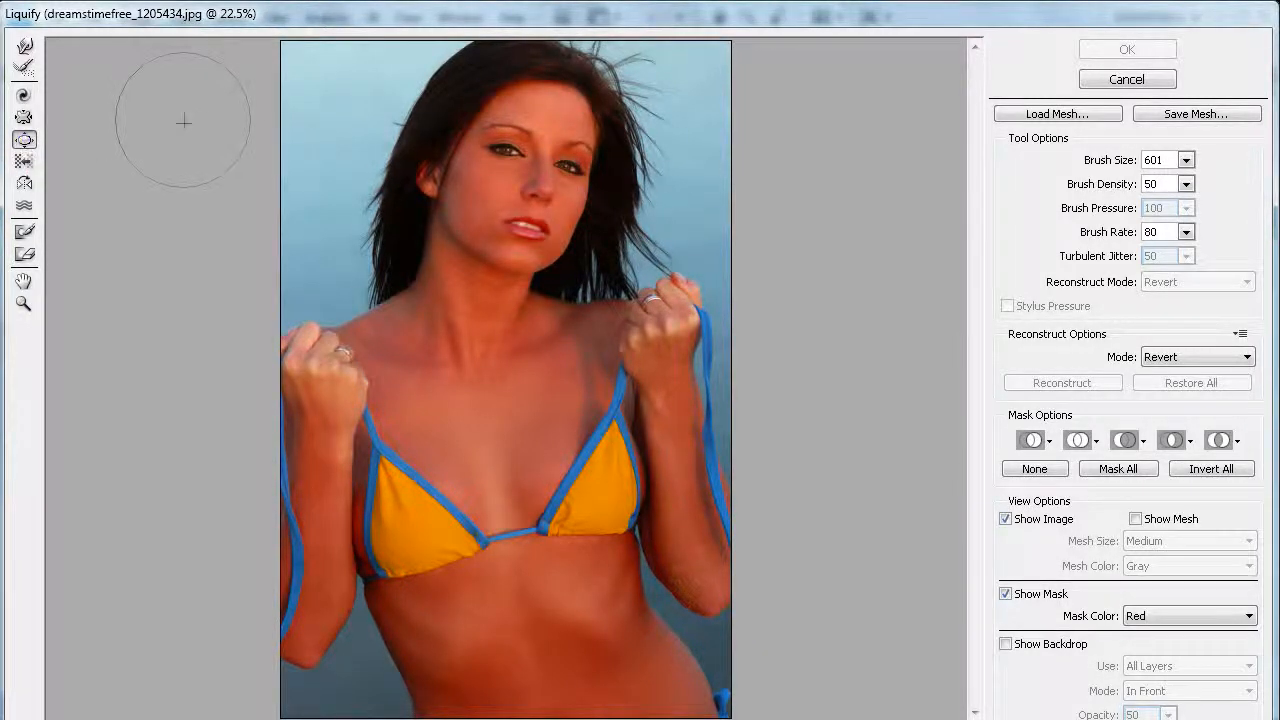
{"action": "left_click", "coordinate": [1188, 163]}
{"action": "left_click_drag", "start_coordinate": [1127, 187], "coordinate": [1154, 195]}
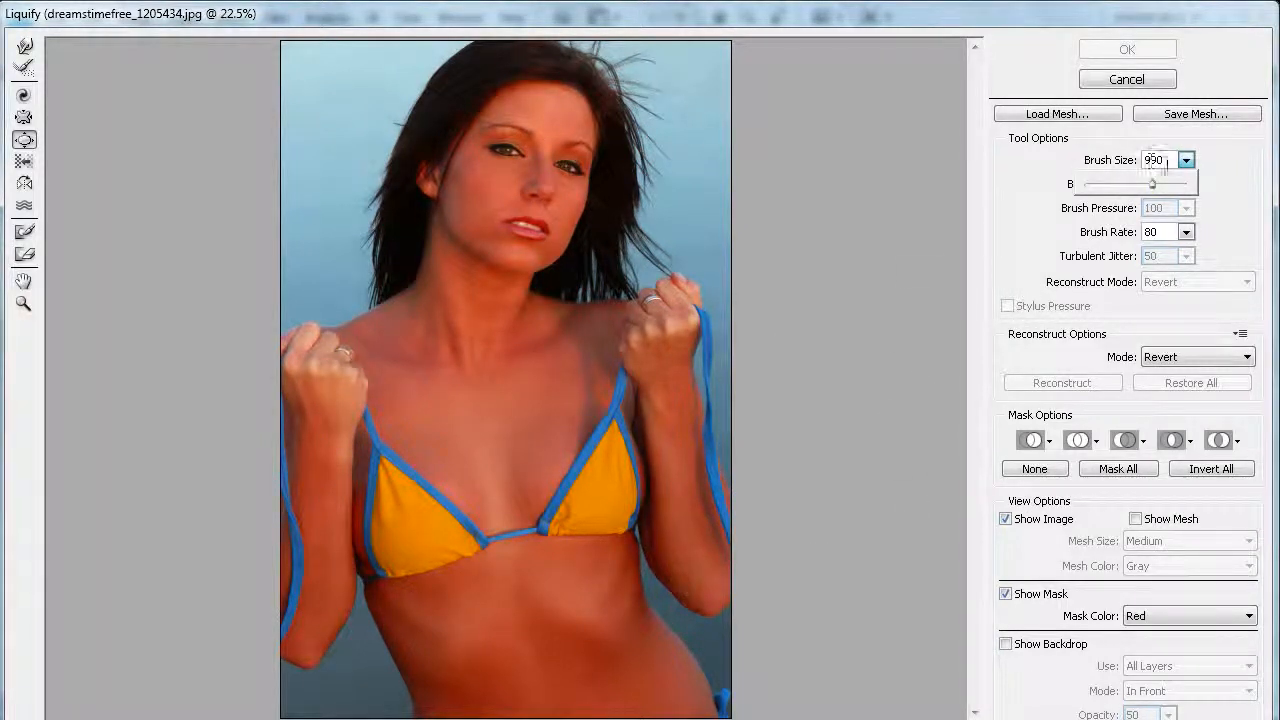
{"action": "left_click_drag", "start_coordinate": [1152, 185], "coordinate": [1157, 195]}
{"action": "left_click", "coordinate": [1210, 170]}
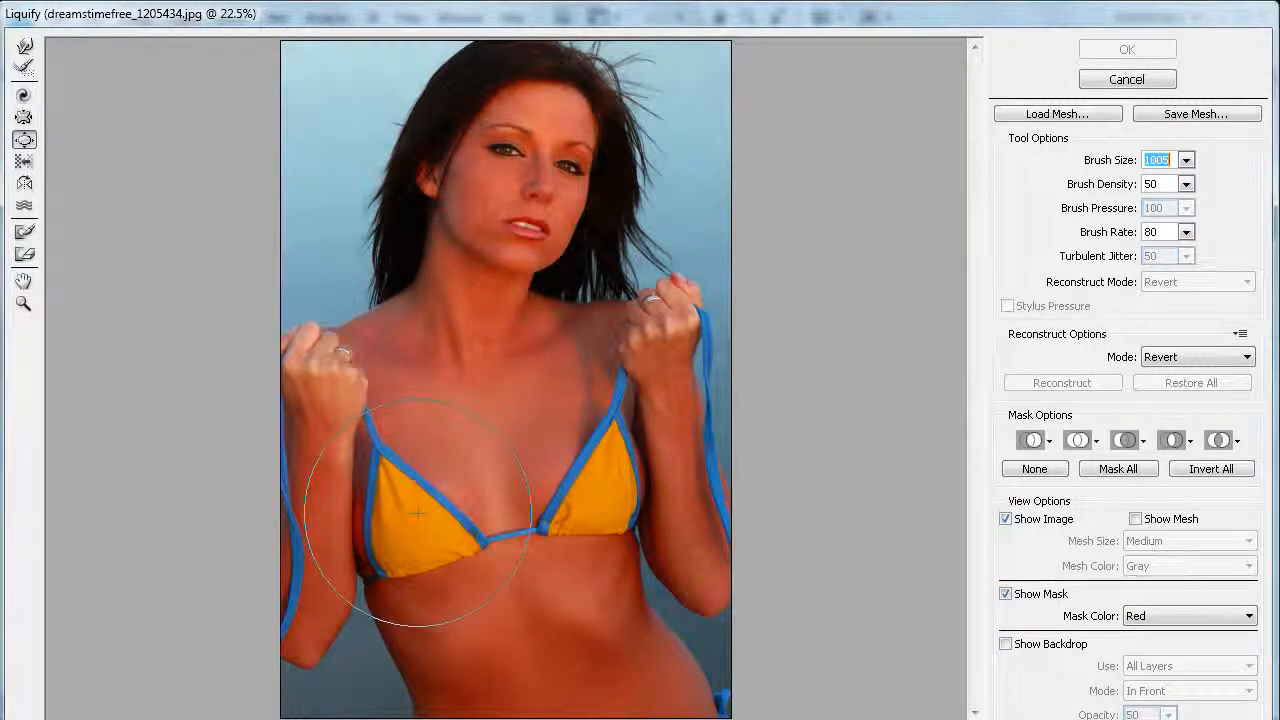
{"action": "left_click_drag", "start_coordinate": [419, 524], "coordinate": [443, 538]}
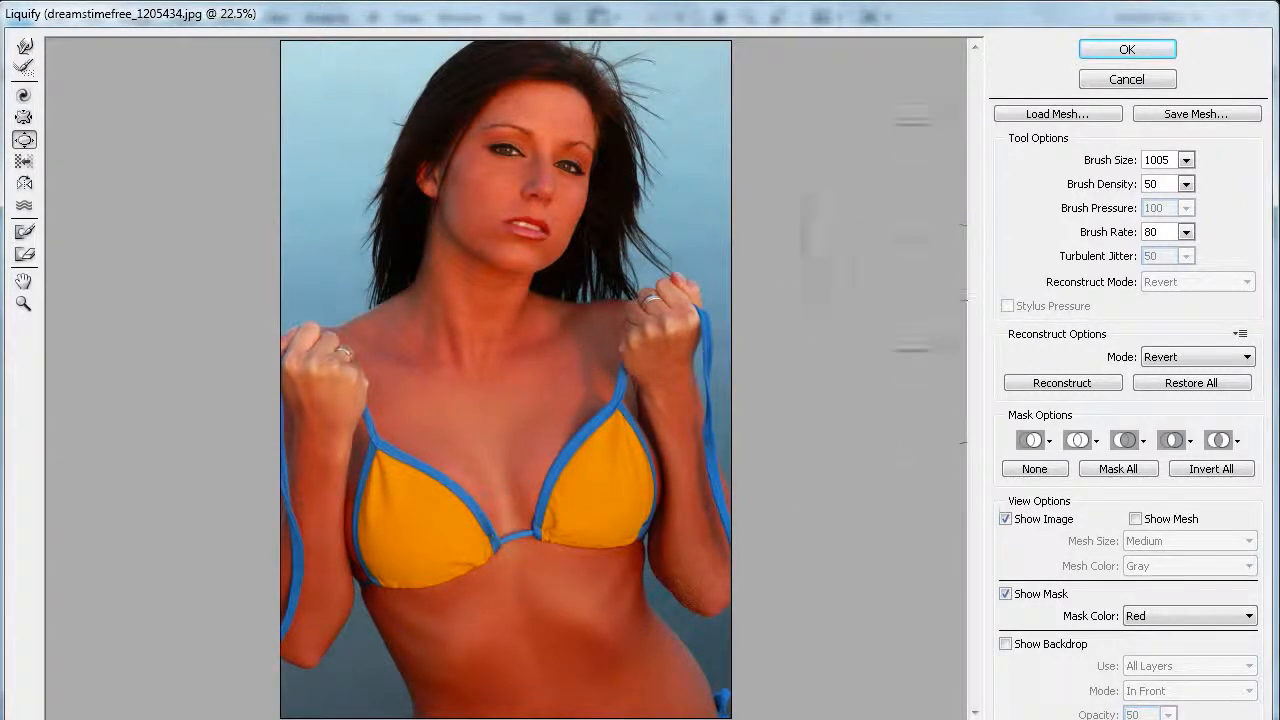
- Refine the shape of the bikini cups using the Bloat tool at brush size 601 and apply the Liquify filter
{"action": "left_click", "coordinate": [1185, 161]}
{"action": "left_click_drag", "start_coordinate": [1186, 170], "coordinate": [1127, 190]}
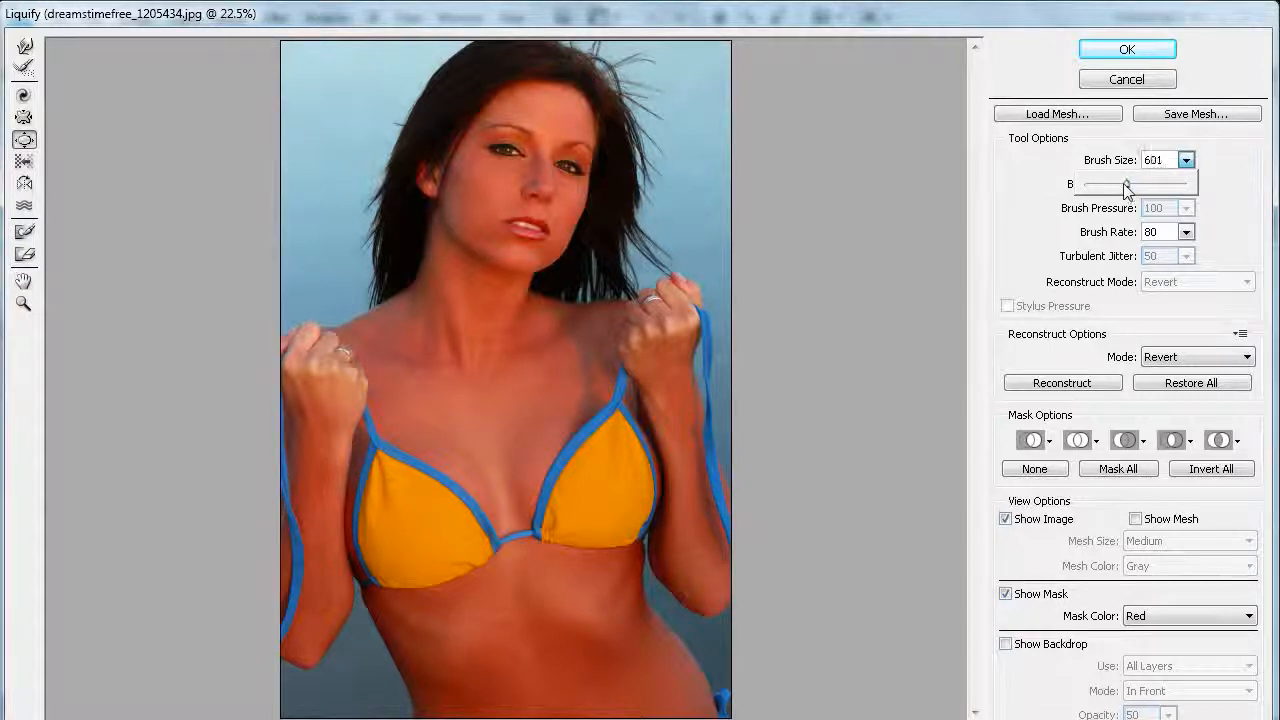
{"action": "left_click", "coordinate": [590, 472]}
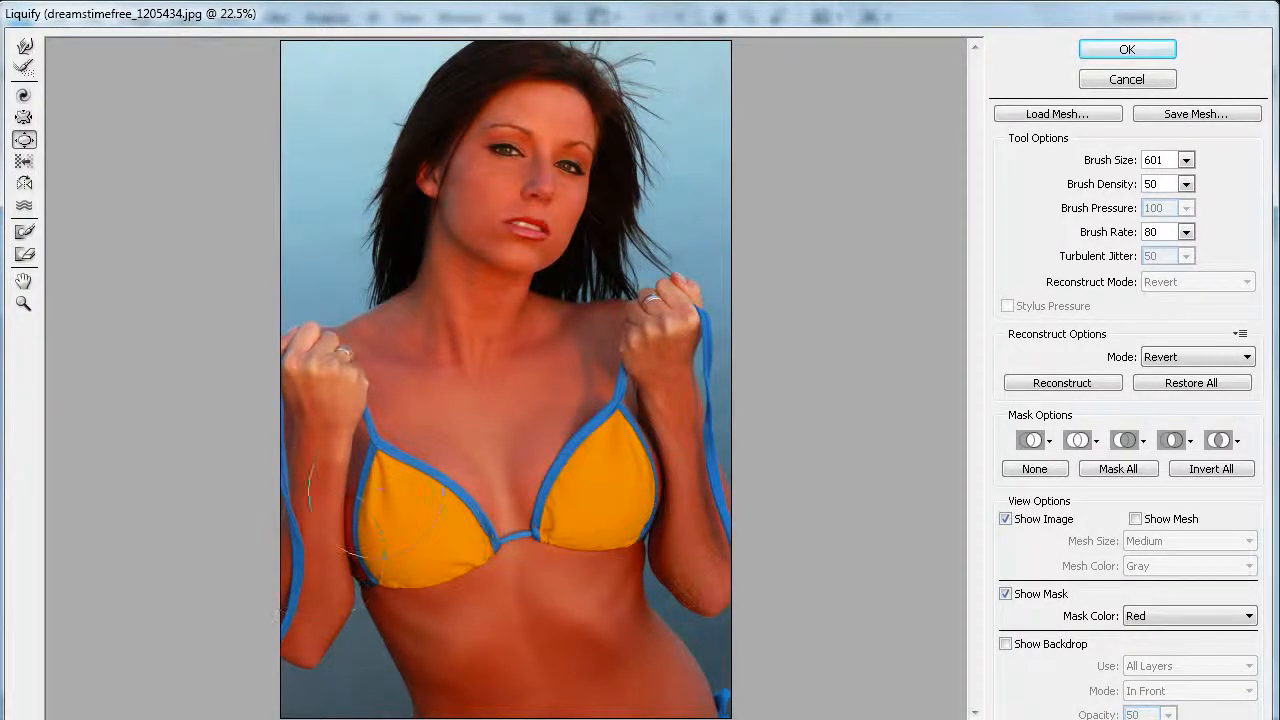
{"action": "key", "text": "alt"}
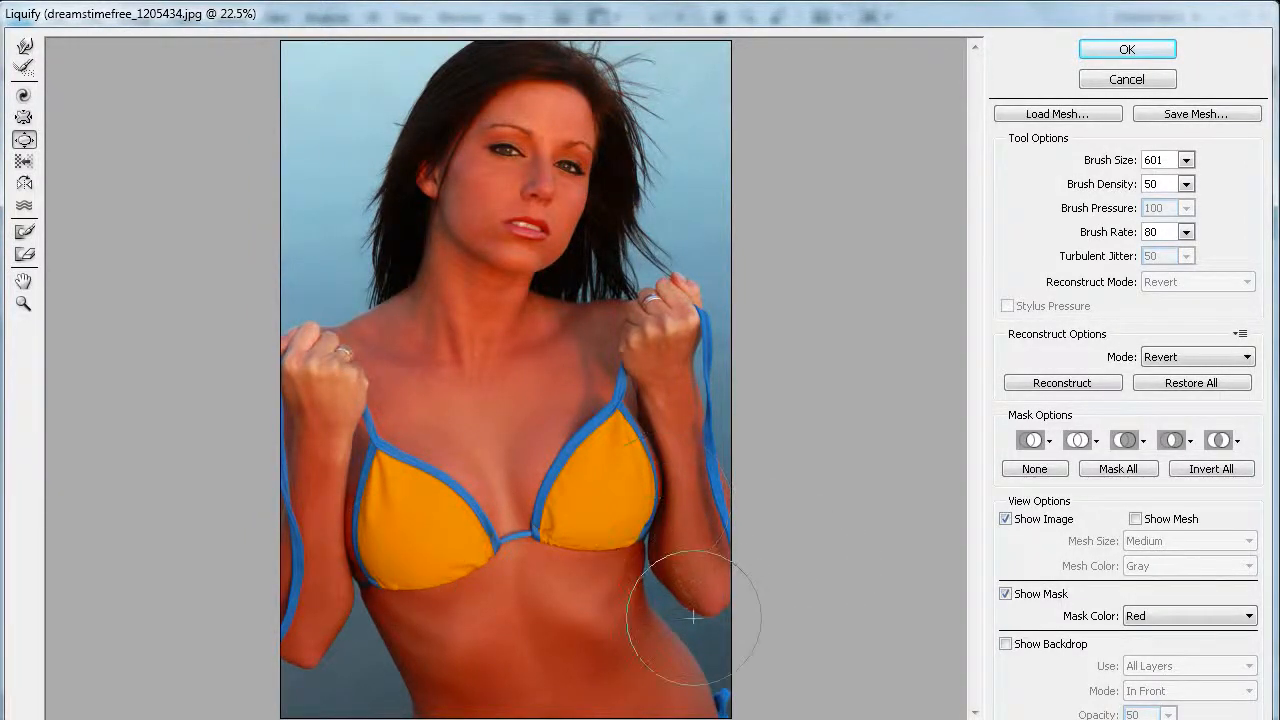
{"action": "left_click", "coordinate": [1130, 47]}
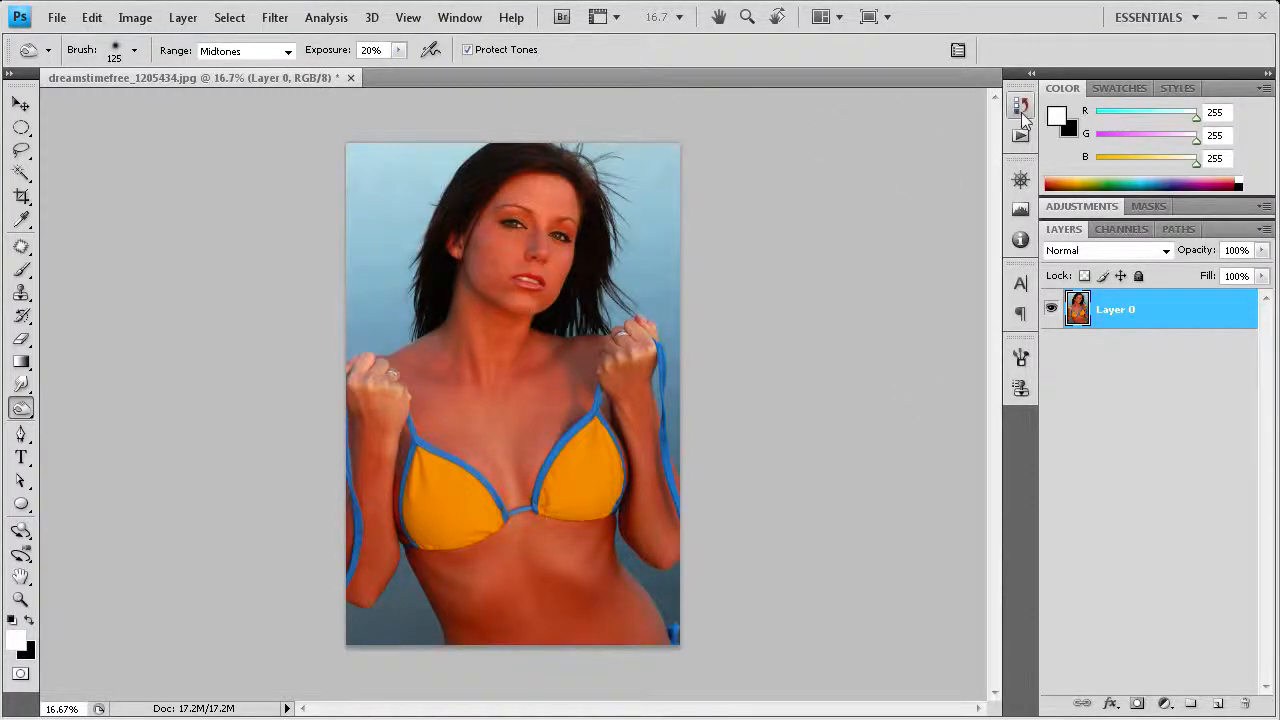
- Compare the original image snapshot with the Liquify state in the document history
{"action": "left_click", "coordinate": [1021, 110]}
{"action": "left_click", "coordinate": [862, 128]}
{"action": "left_click", "coordinate": [829, 201]}
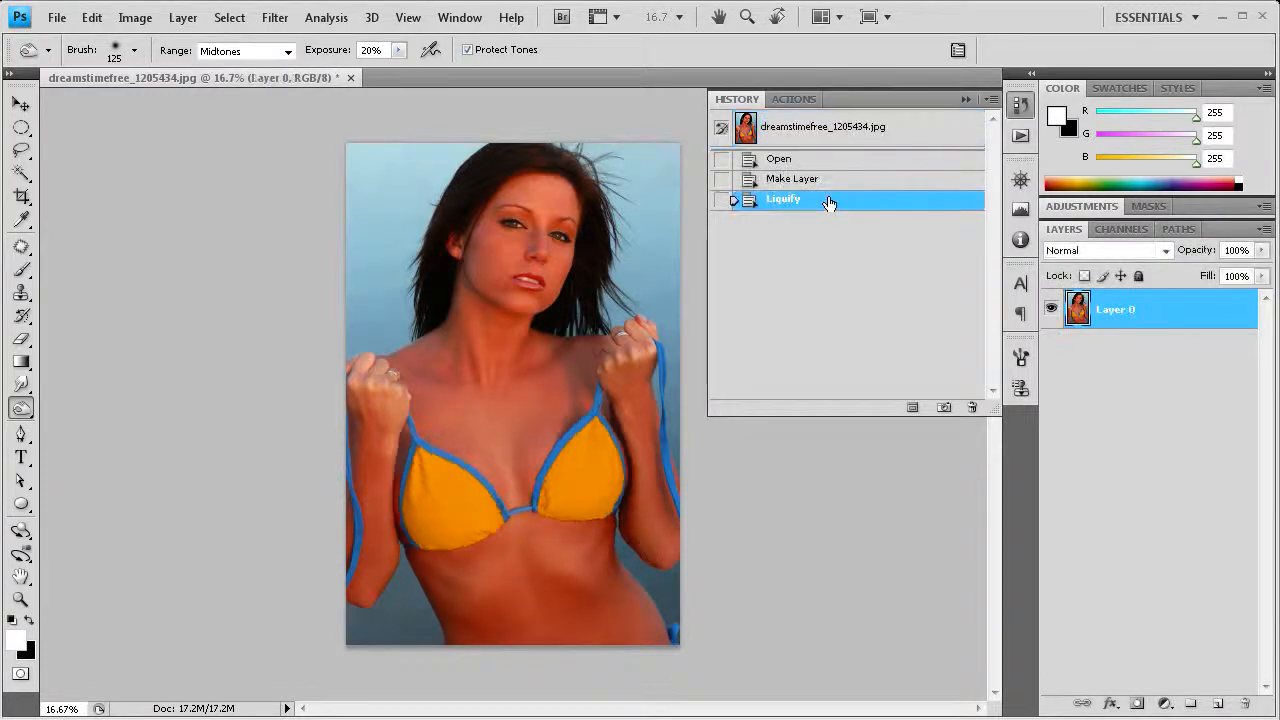
{"action": "left_click", "coordinate": [953, 100]}
- Darken the skin shadow between the bikini cups with the Burn tool, using the Midtones range and 20% exposure
{"action": "left_click", "coordinate": [21, 598]}
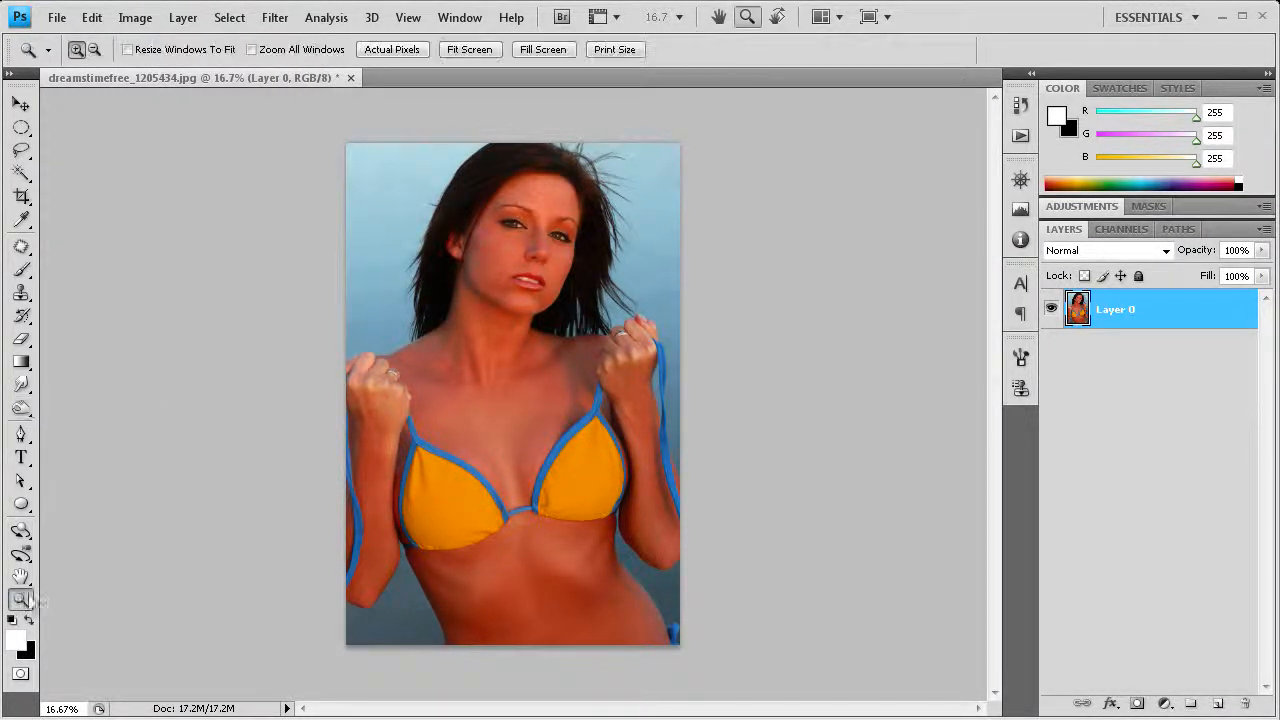
{"action": "left_click", "coordinate": [501, 494]}
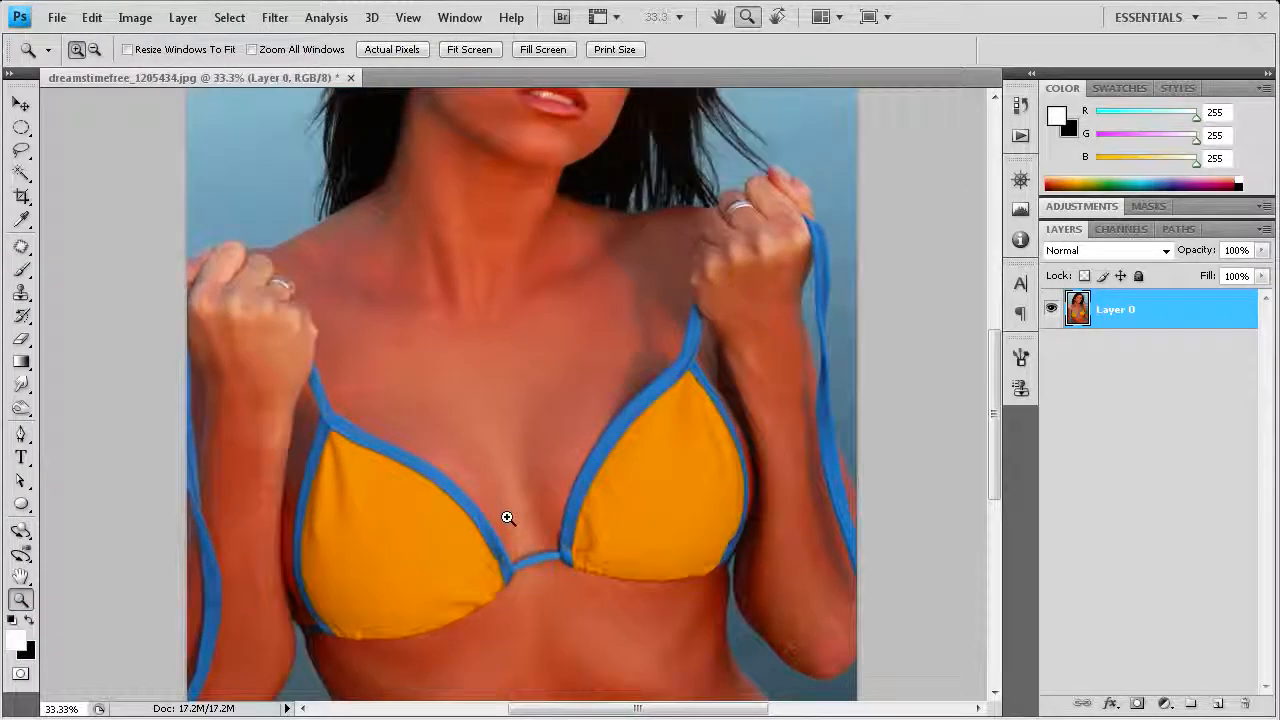
{"action": "left_click", "coordinate": [507, 517]}
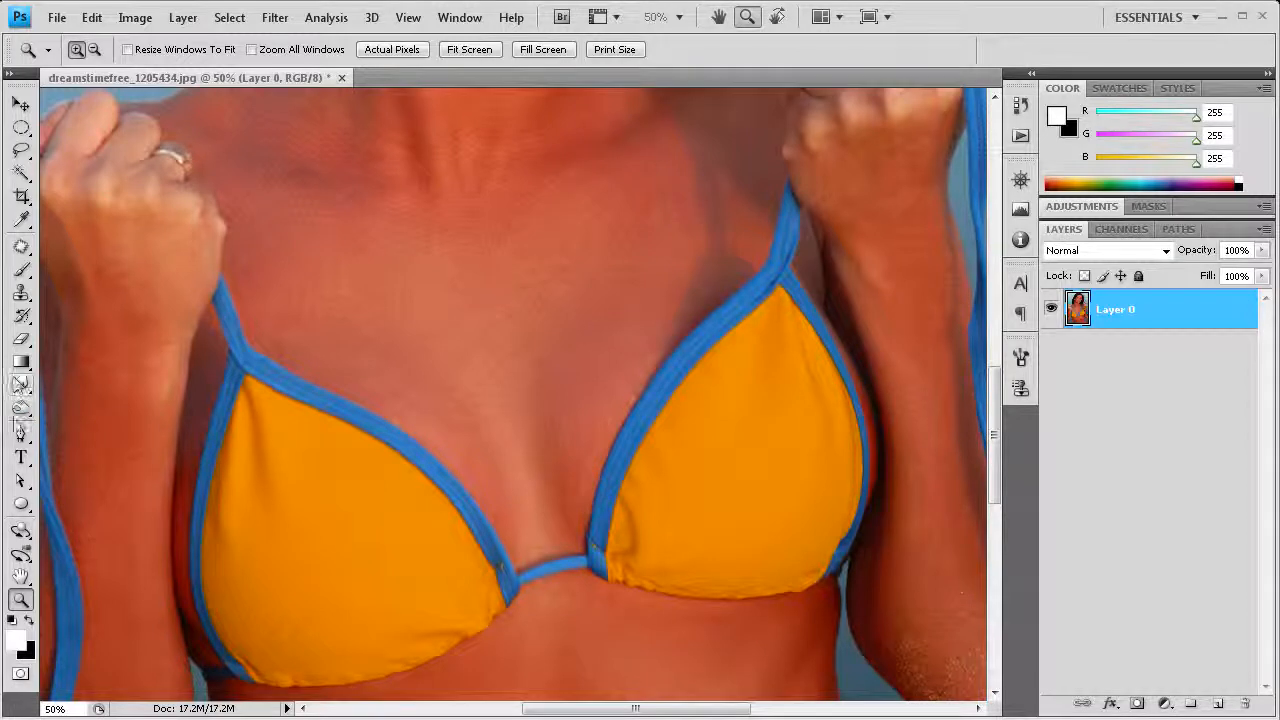
{"action": "left_click", "coordinate": [20, 410]}
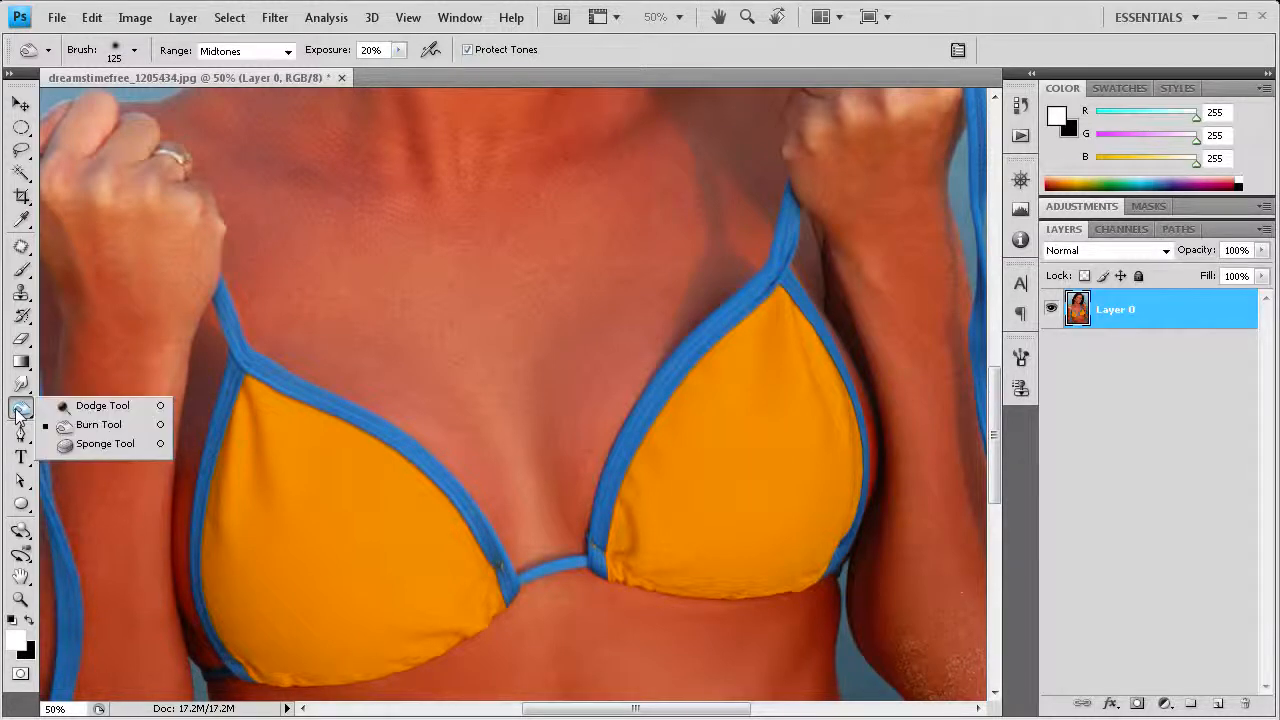
{"action": "left_click", "coordinate": [80, 430]}
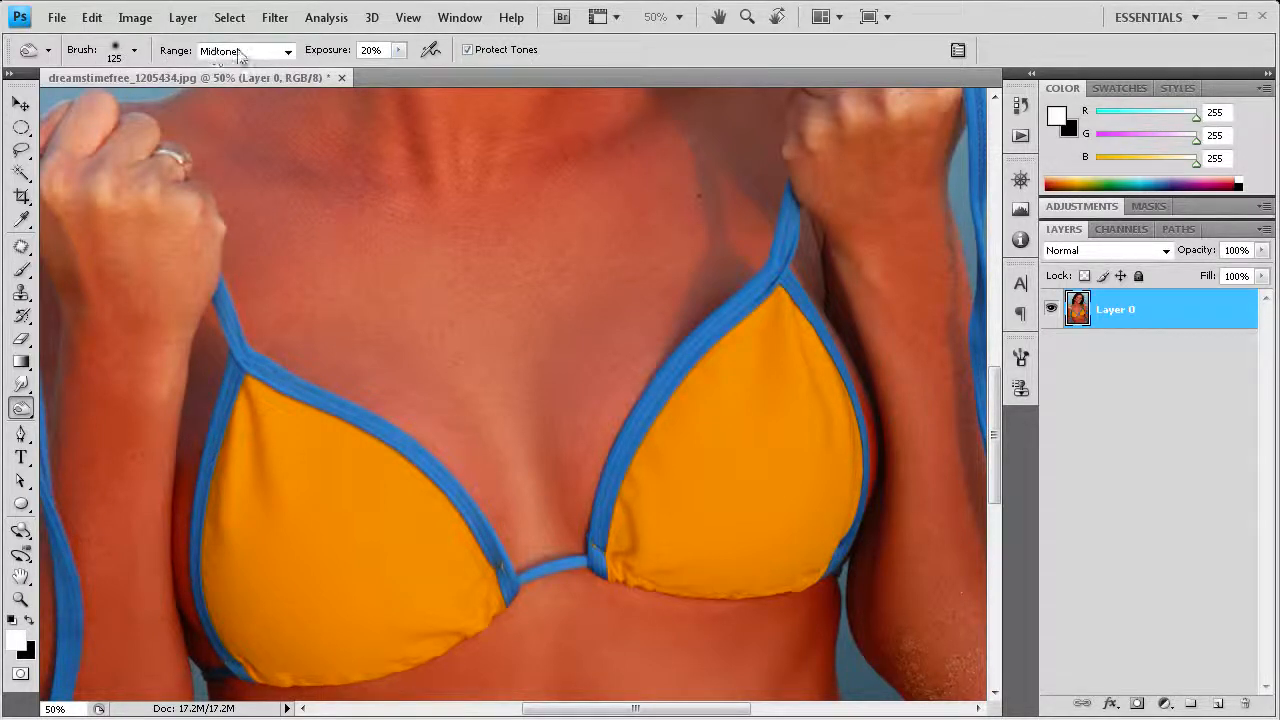
{"action": "left_click", "coordinate": [287, 53]}
{"action": "left_click", "coordinate": [266, 84]}
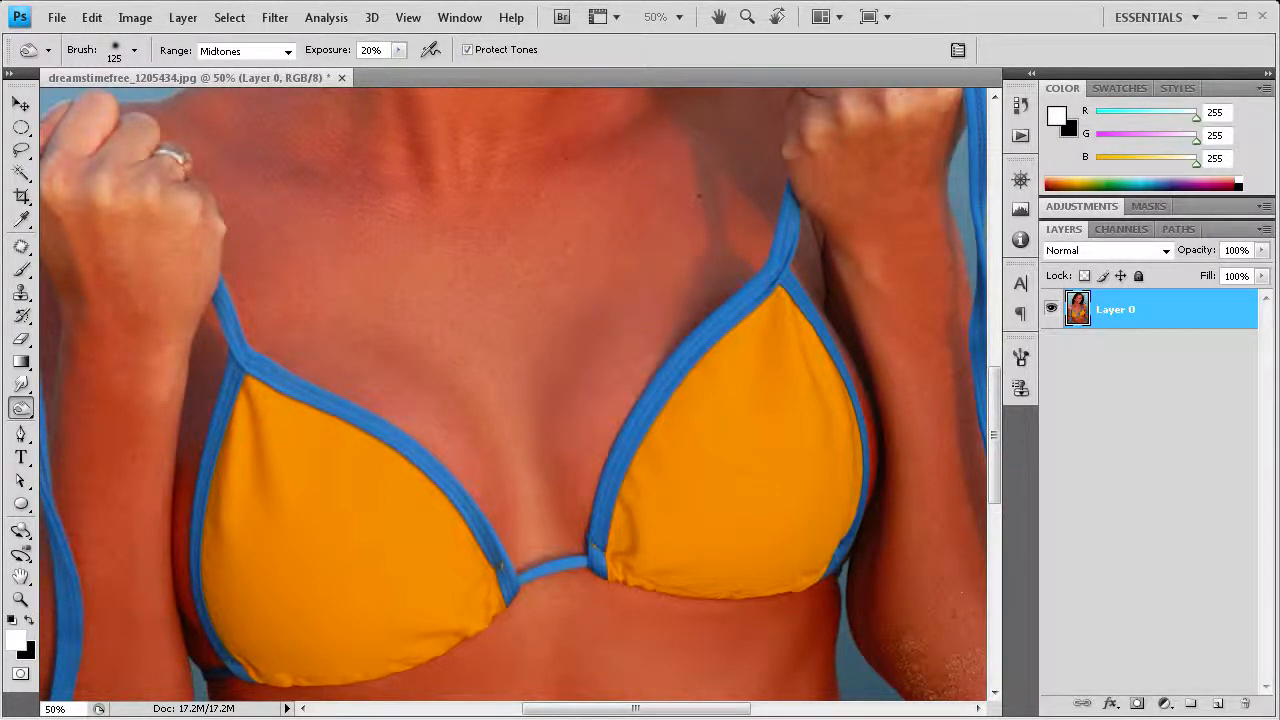
{"action": "left_click_drag", "start_coordinate": [520, 548], "coordinate": [493, 405]}
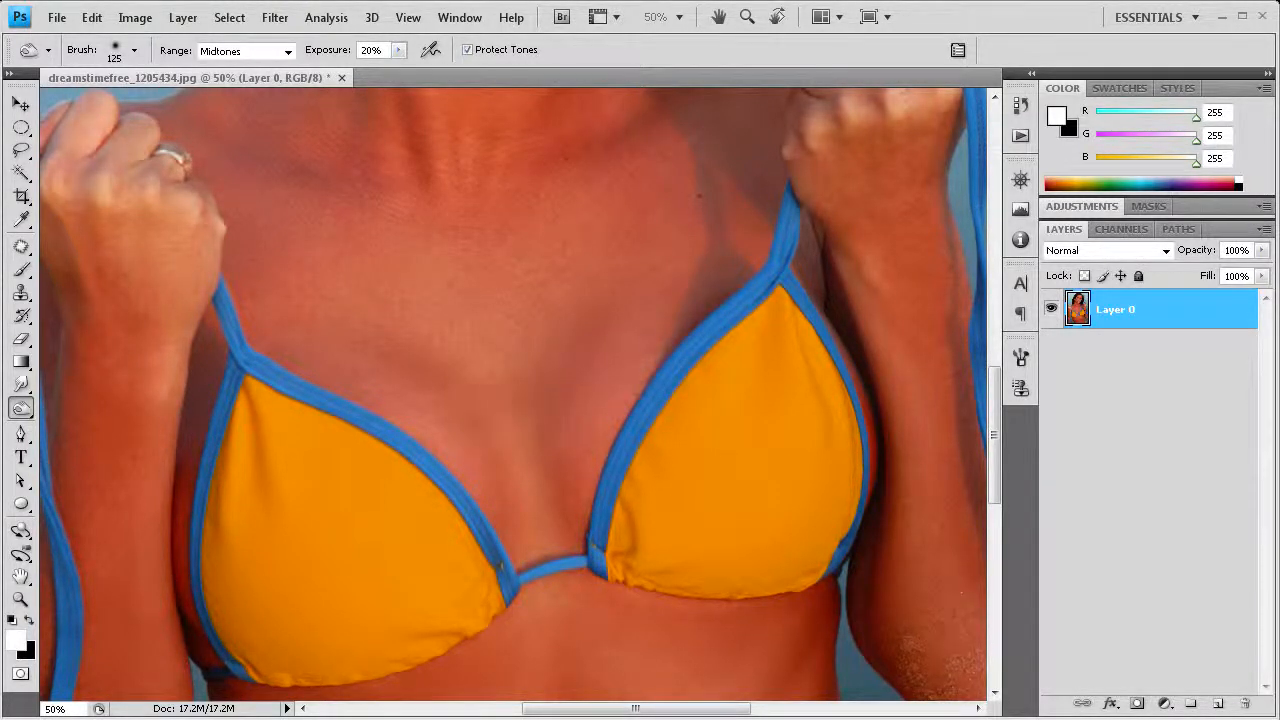
- Brighten the skin along the upper edges of the bikini cups with the Dodge tool, Midtones range, 20% exposure
{"action": "right_click", "coordinate": [28, 410]}
{"action": "left_click", "coordinate": [80, 403]}
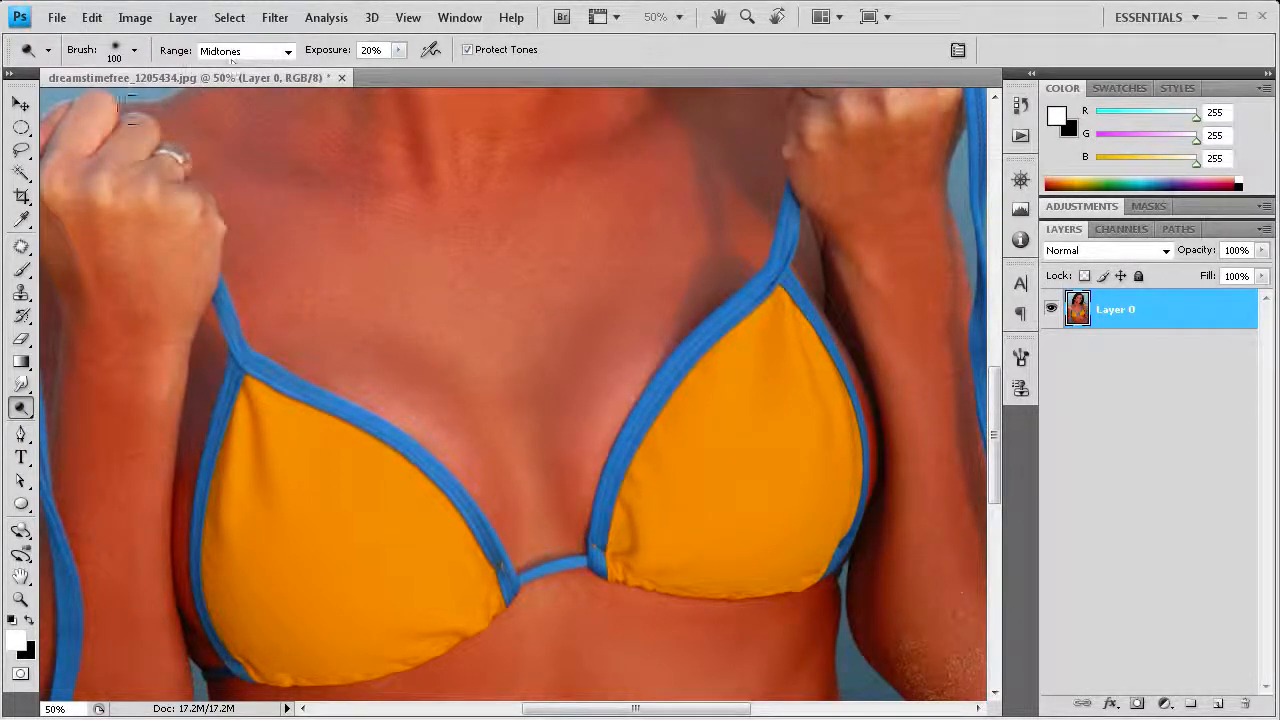
- Burn shading along the edges of the image's left bikini cup, with the range set to Highlights and 20% exposure
{"action": "right_click", "coordinate": [21, 407]}
{"action": "left_click", "coordinate": [100, 451]}
{"action": "left_click", "coordinate": [266, 58]}
{"action": "left_click", "coordinate": [246, 100]}
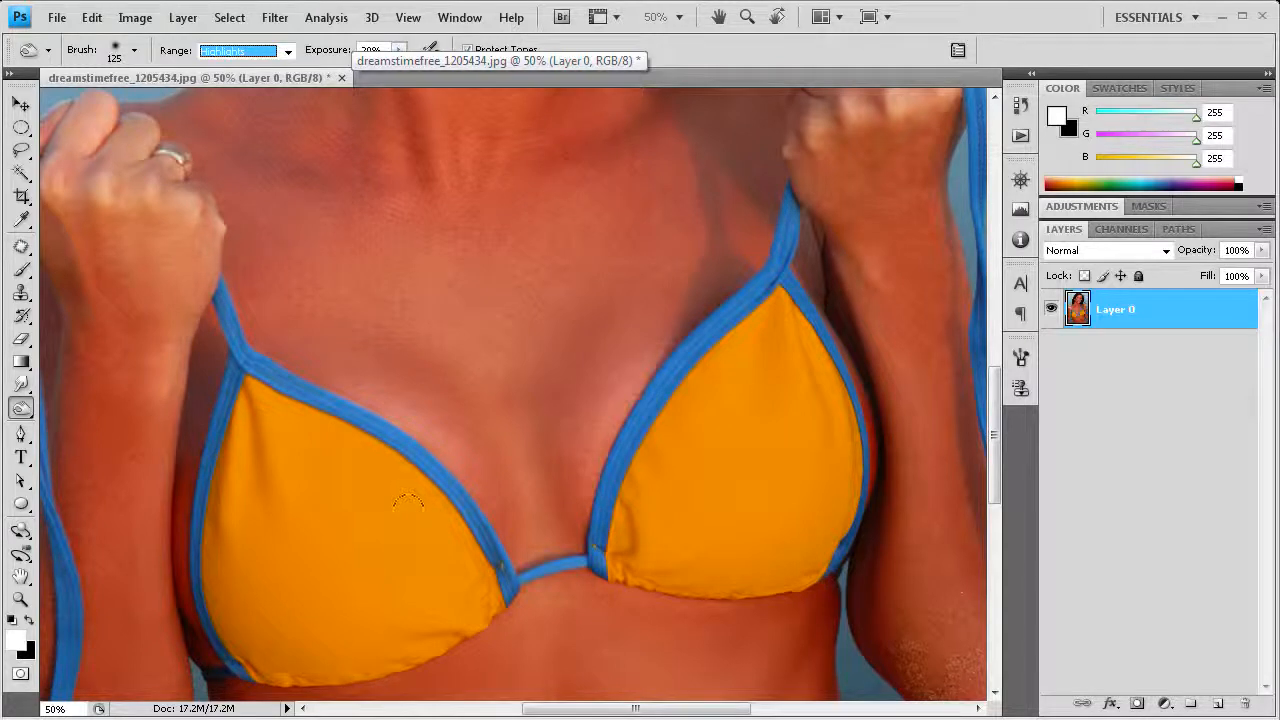
{"action": "left_click_drag", "start_coordinate": [245, 391], "coordinate": [208, 480]}
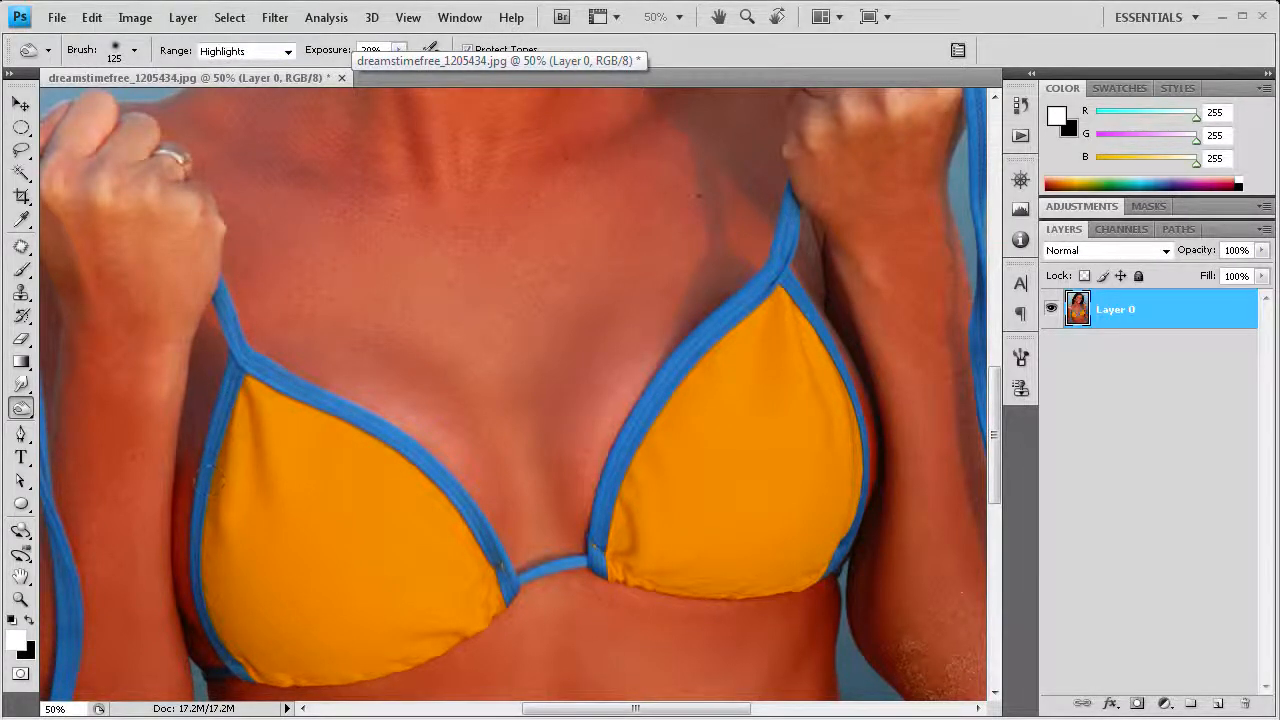
{"action": "mouse_move", "coordinate": [238, 652]}
{"action": "left_mouse_down"}
{"action": "mouse_move", "coordinate": [258, 667]}
{"action": "mouse_move", "coordinate": [364, 636]}
{"action": "left_mouse_up"}
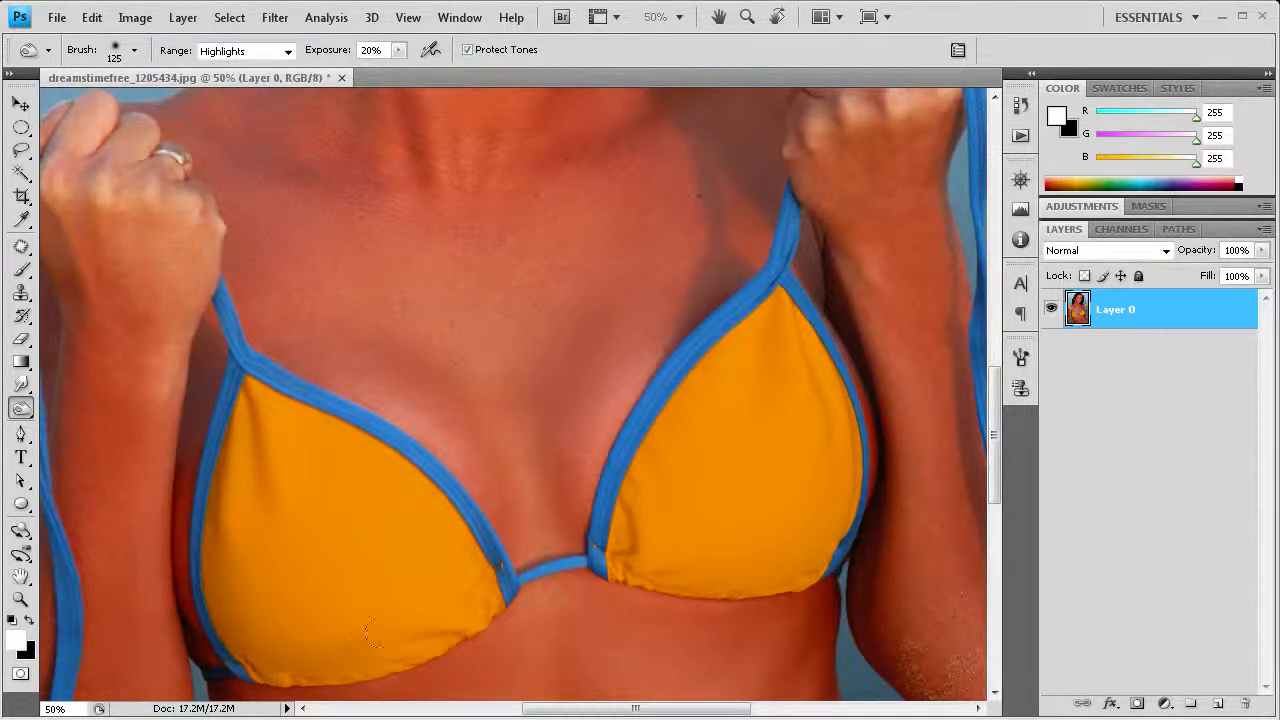
{"action": "left_click_drag", "start_coordinate": [456, 608], "coordinate": [479, 570]}
{"action": "left_click_drag", "start_coordinate": [410, 478], "coordinate": [256, 396]}
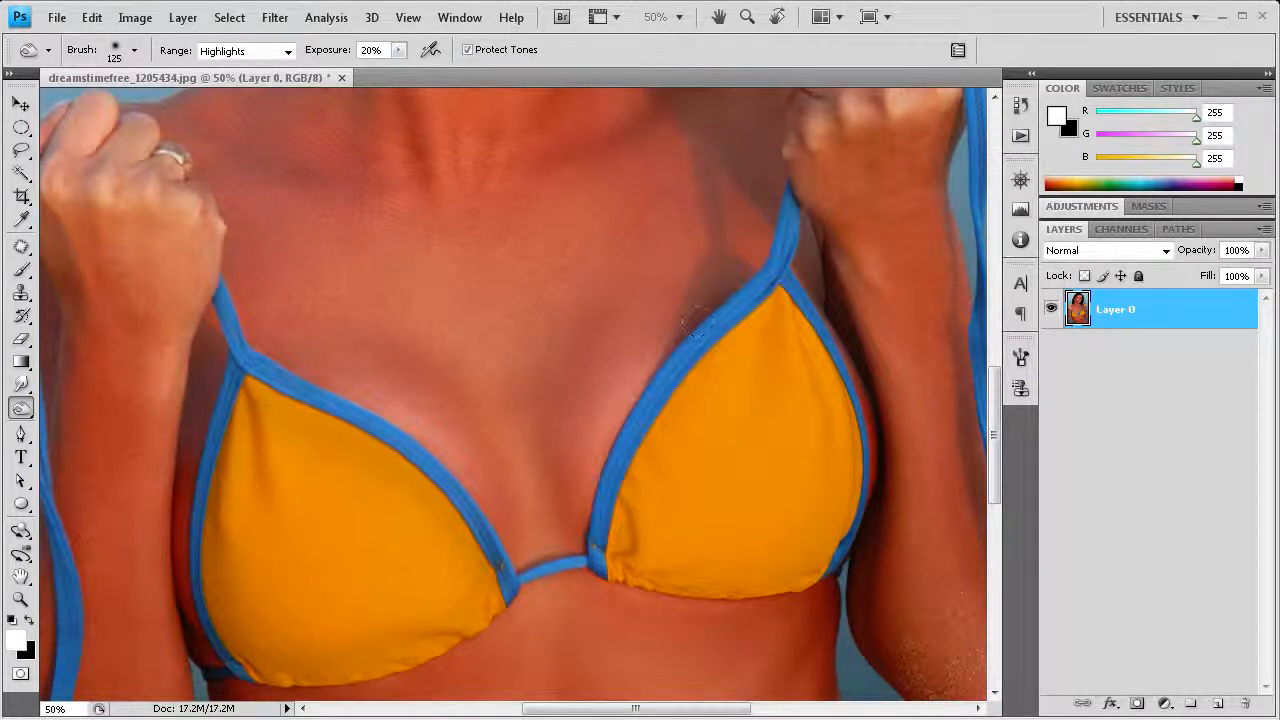
- Burn shading around the edges of the image's right bikini cup and along the inner edge of the left cup
{"action": "left_click_drag", "start_coordinate": [745, 298], "coordinate": [701, 367]}
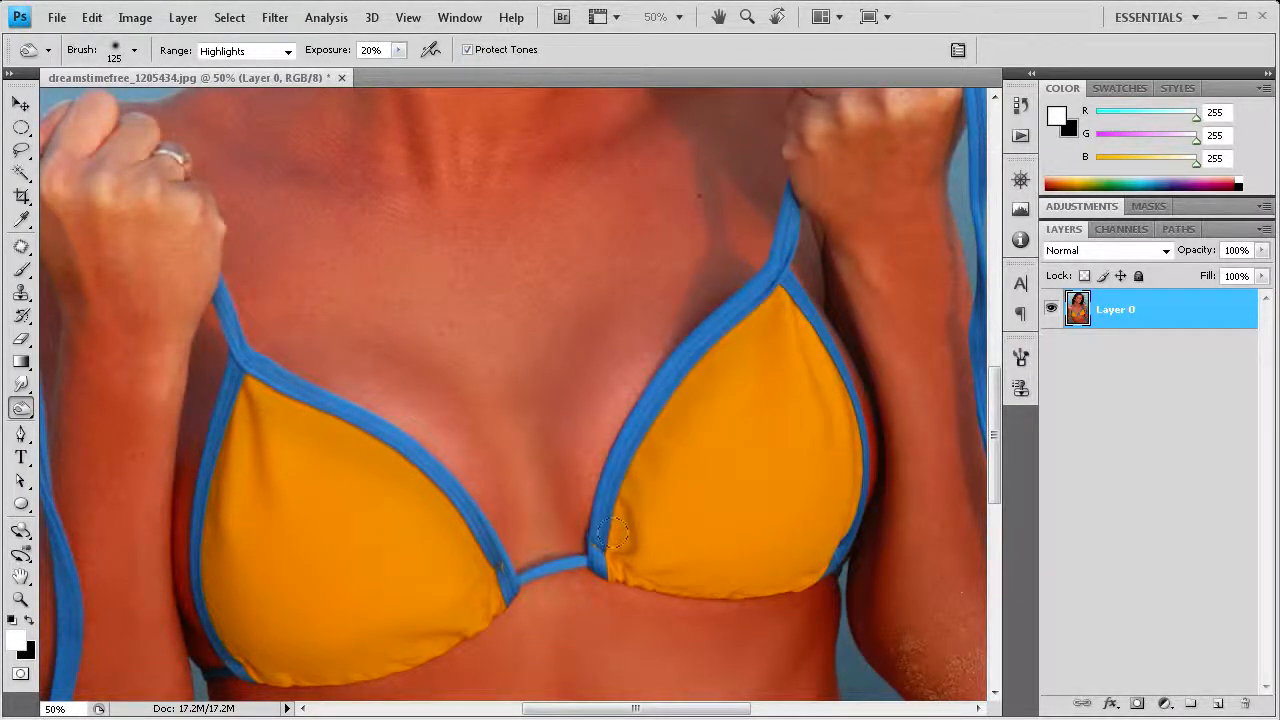
{"action": "left_click_drag", "start_coordinate": [617, 553], "coordinate": [757, 565]}
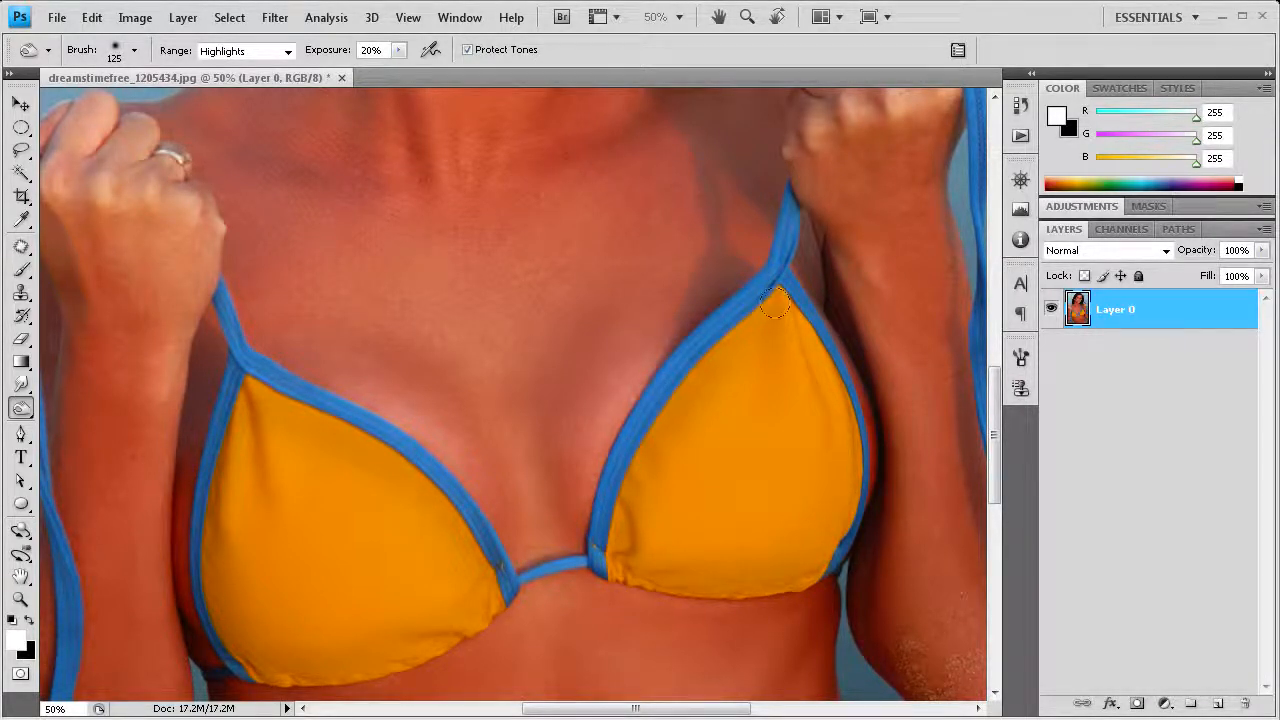
{"action": "mouse_move", "coordinate": [773, 300]}
{"action": "left_mouse_down"}
{"action": "mouse_move", "coordinate": [782, 345]}
{"action": "mouse_move", "coordinate": [832, 417]}
{"action": "mouse_move", "coordinate": [832, 517]}
{"action": "mouse_move", "coordinate": [815, 560]}
{"action": "left_mouse_up"}
{"action": "left_click_drag", "start_coordinate": [477, 552], "coordinate": [389, 467]}
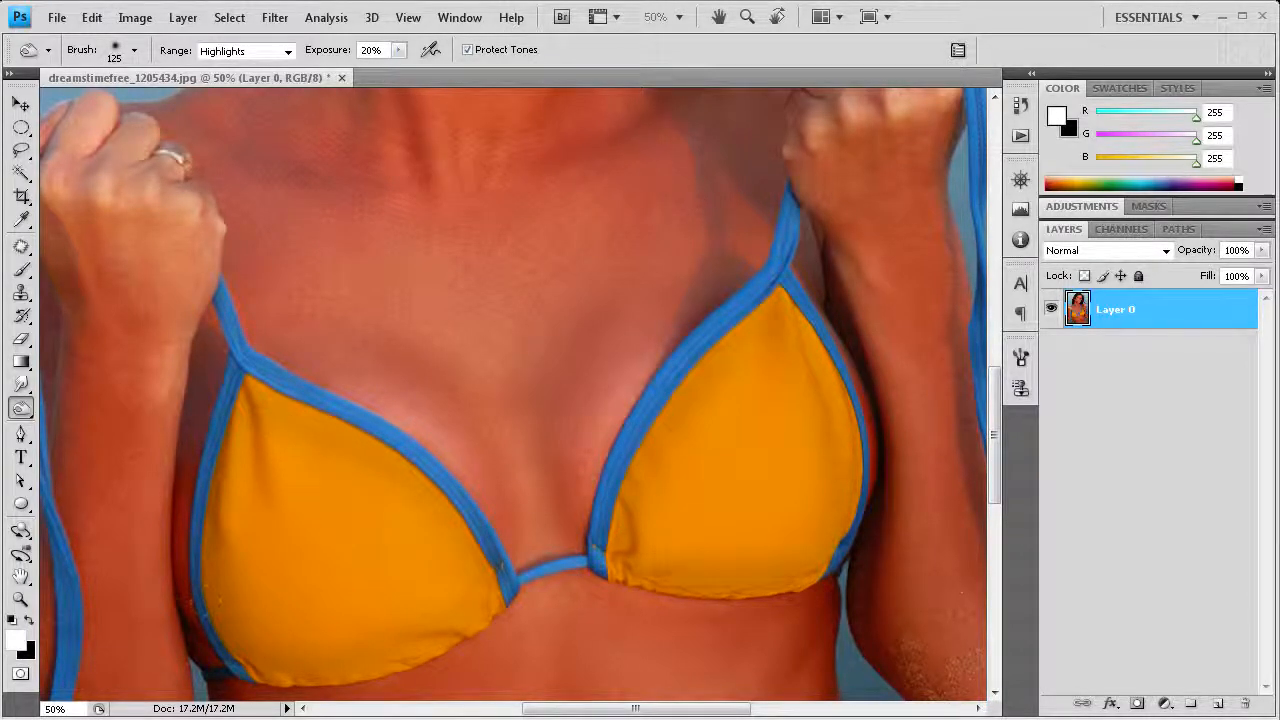
- Compare the original snapshot with the latest Burn Tool state in the document history, ending on the edited version
{"action": "scroll", "coordinate": [705, 378], "scroll_direction": "down", "scroll_amount": 3}
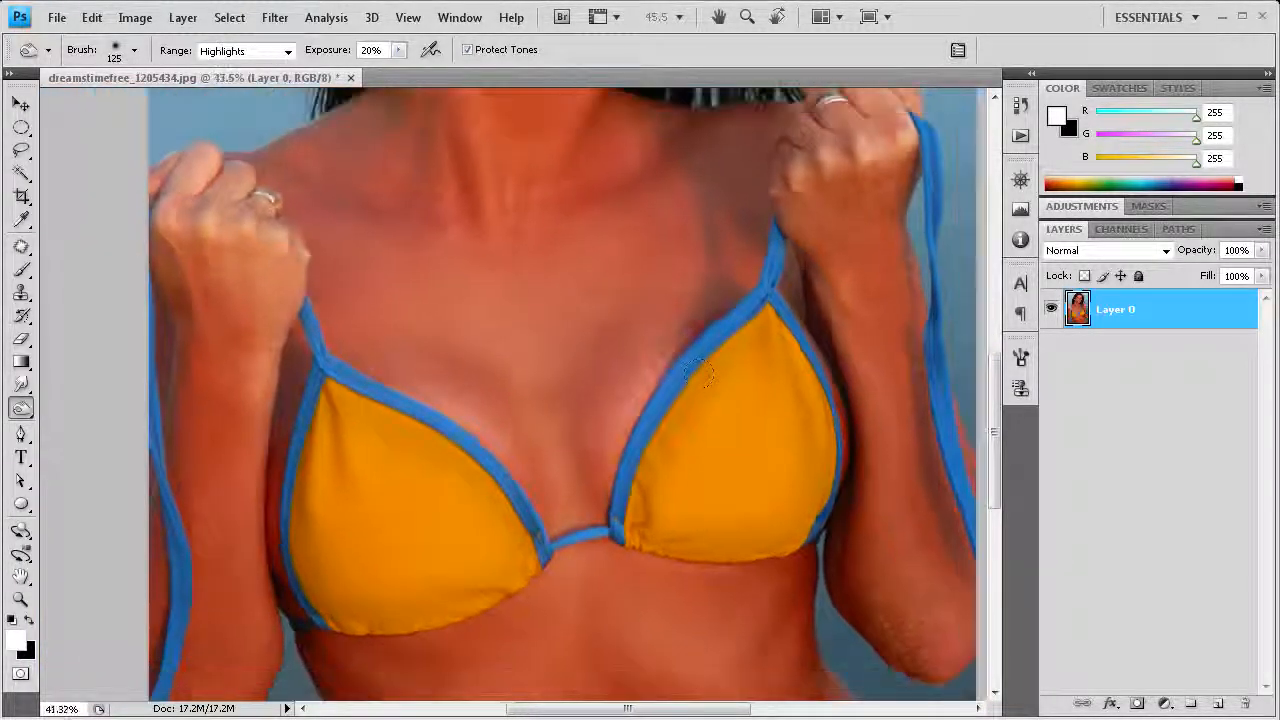
{"action": "left_click", "coordinate": [1020, 104]}
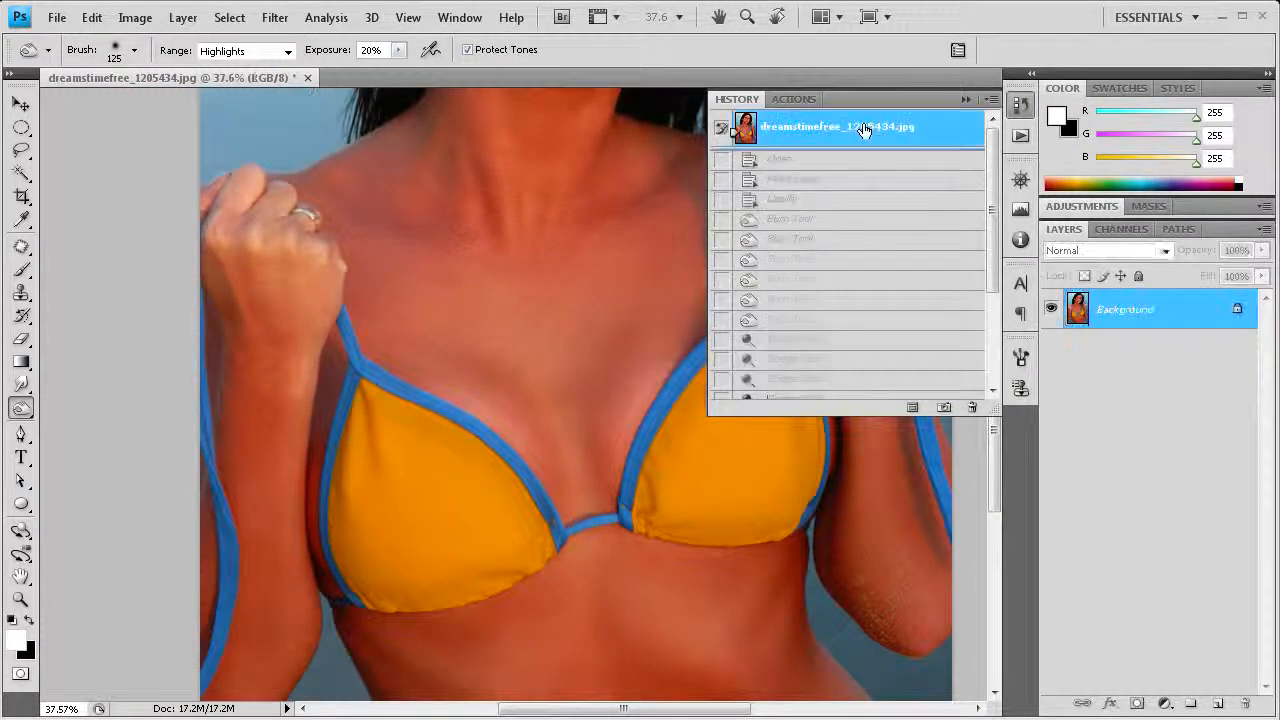
{"action": "left_click", "coordinate": [862, 128]}
{"action": "scroll", "coordinate": [850, 350], "scroll_direction": "down", "scroll_amount": 1}
{"action": "left_click", "coordinate": [804, 390]}
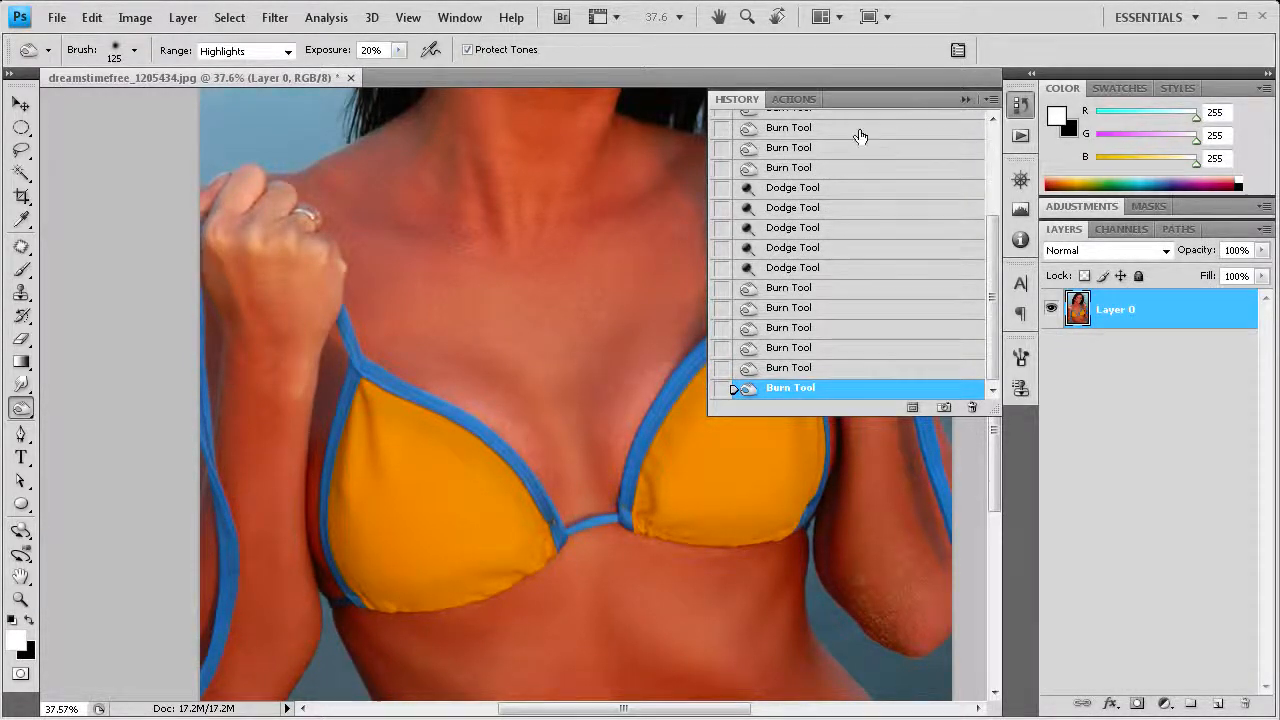
{"action": "scroll", "coordinate": [830, 170], "scroll_direction": "up", "scroll_amount": 3}
{"action": "left_click", "coordinate": [803, 137]}
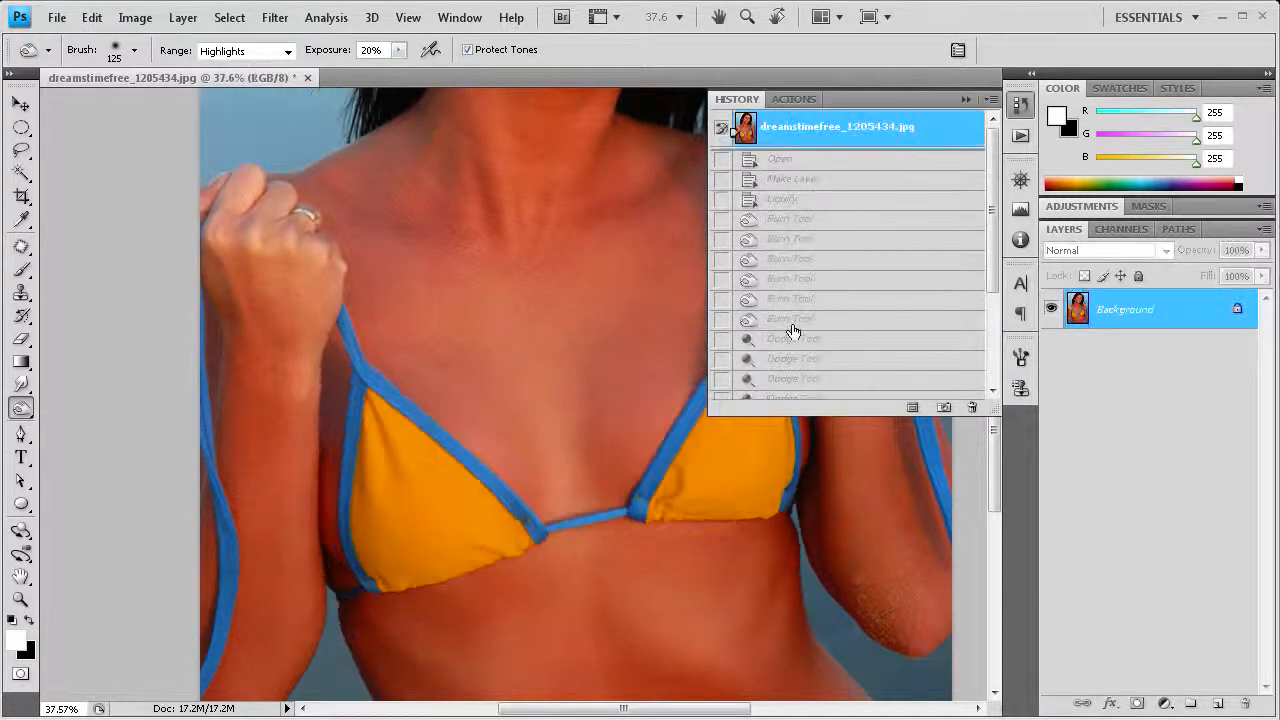
{"action": "scroll", "coordinate": [806, 393], "scroll_direction": "down", "scroll_amount": 5}
{"action": "left_click", "coordinate": [806, 389]}
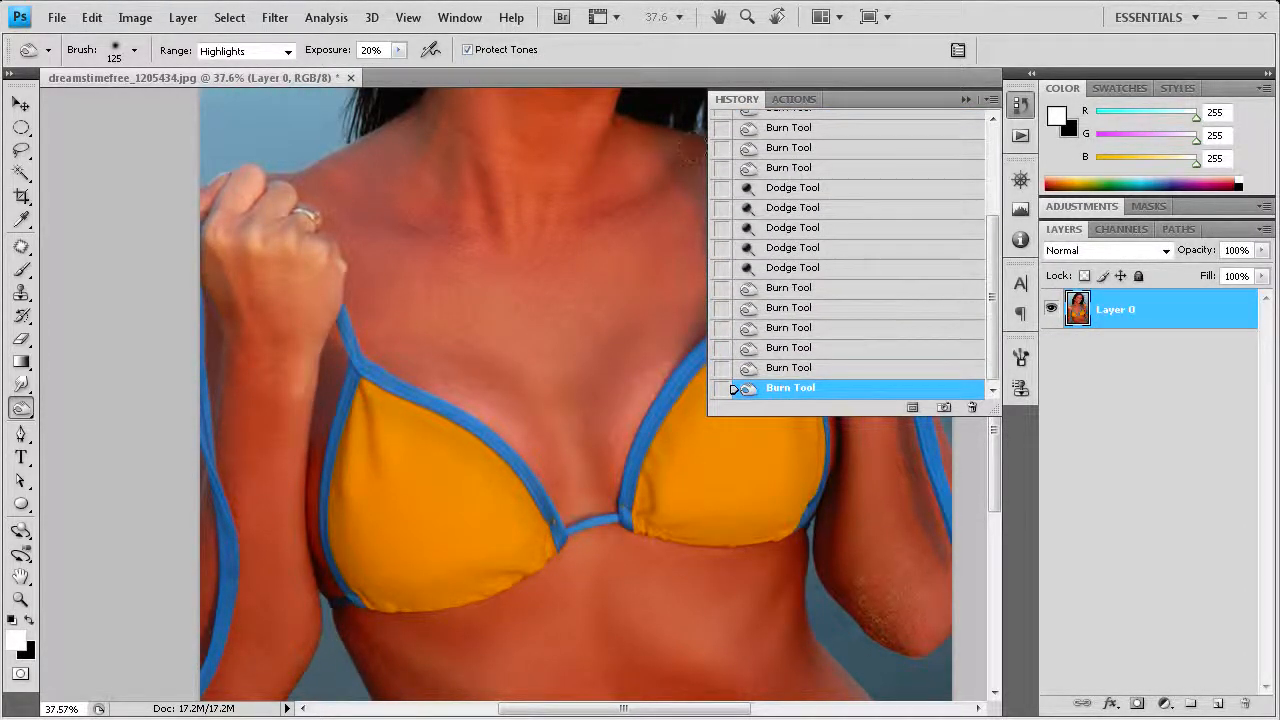
{"action": "left_click", "coordinate": [966, 99]}
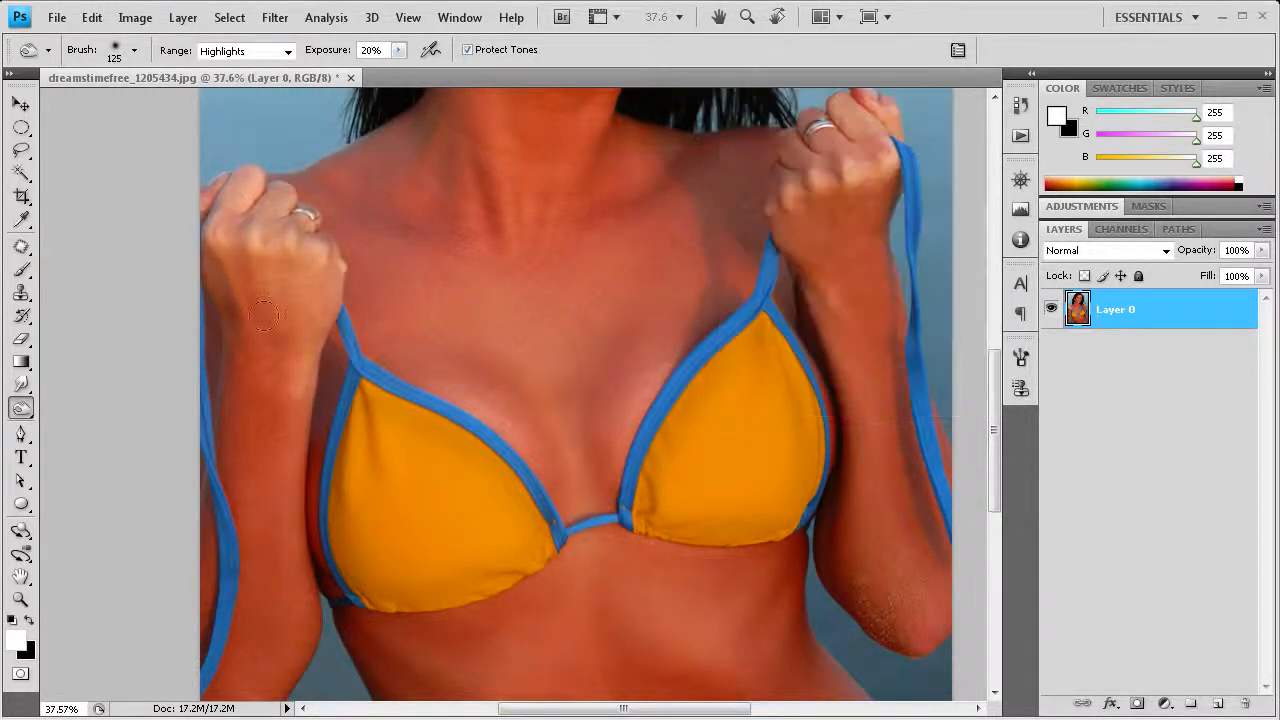
- Restore the distorted arm edge beside the image's right bikini cup with the History Brush at size 150 and 100% opacity
{"action": "left_click", "coordinate": [20, 318]}
{"action": "left_click", "coordinate": [24, 346]}
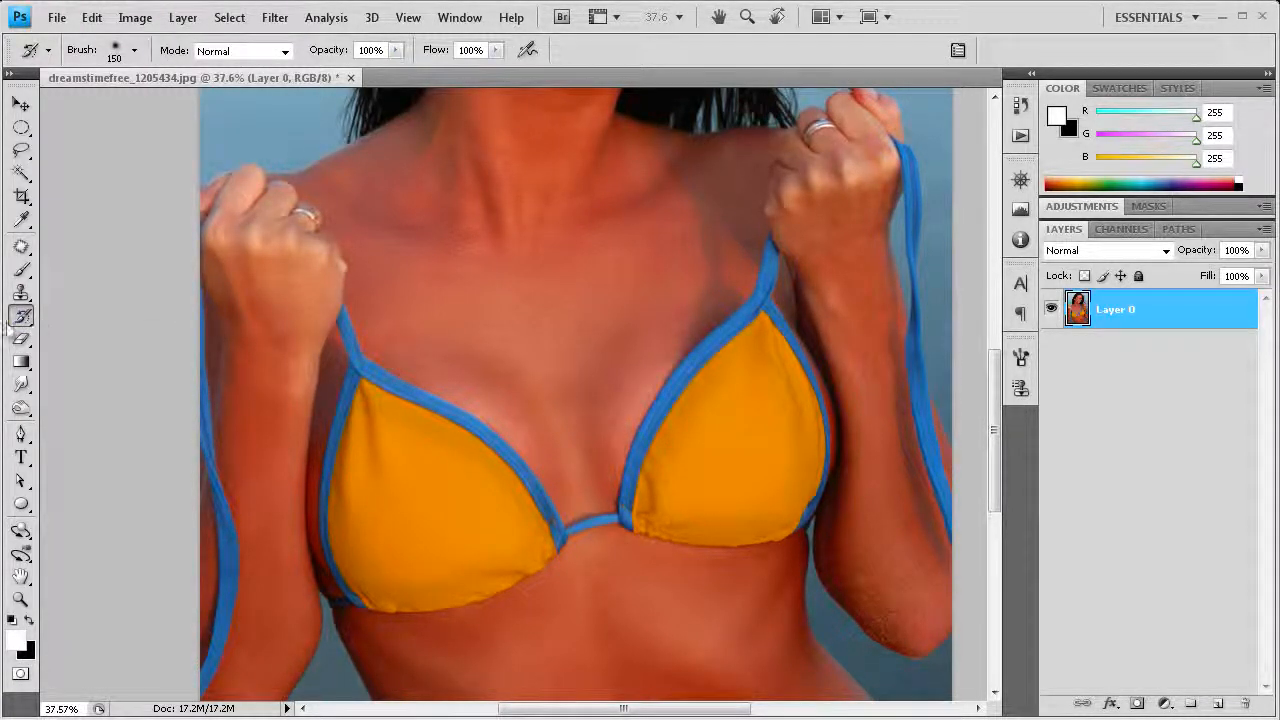
{"action": "left_click", "coordinate": [20, 316]}
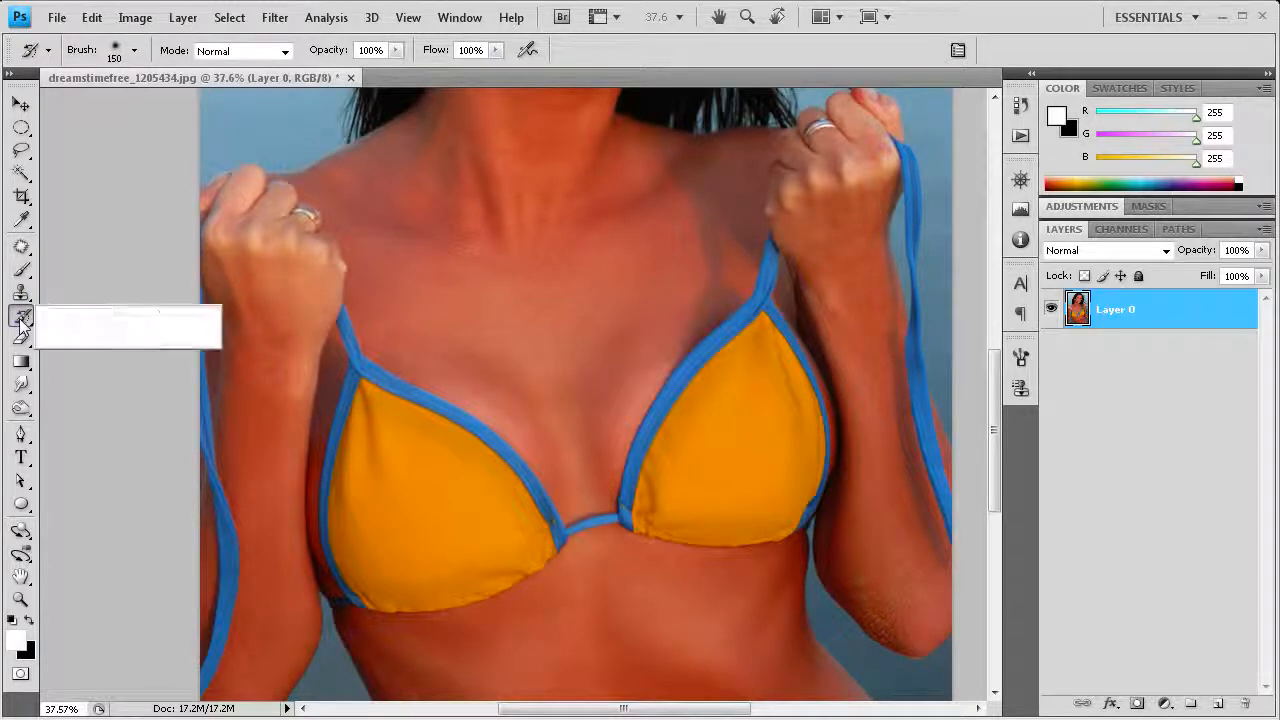
{"action": "left_click", "coordinate": [72, 316]}
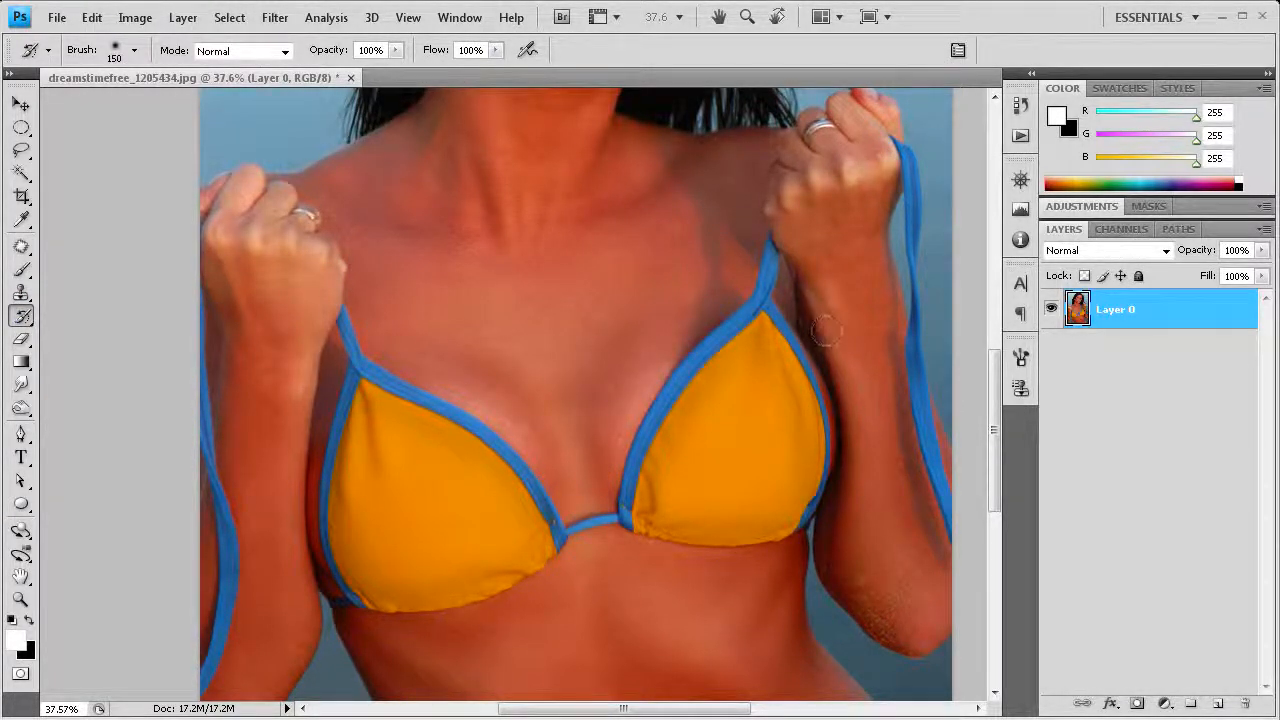
{"action": "scroll", "coordinate": [858, 340], "scroll_direction": "up", "scroll_amount": 1}
{"action": "scroll", "coordinate": [858, 340], "scroll_direction": "up", "scroll_amount": 4}
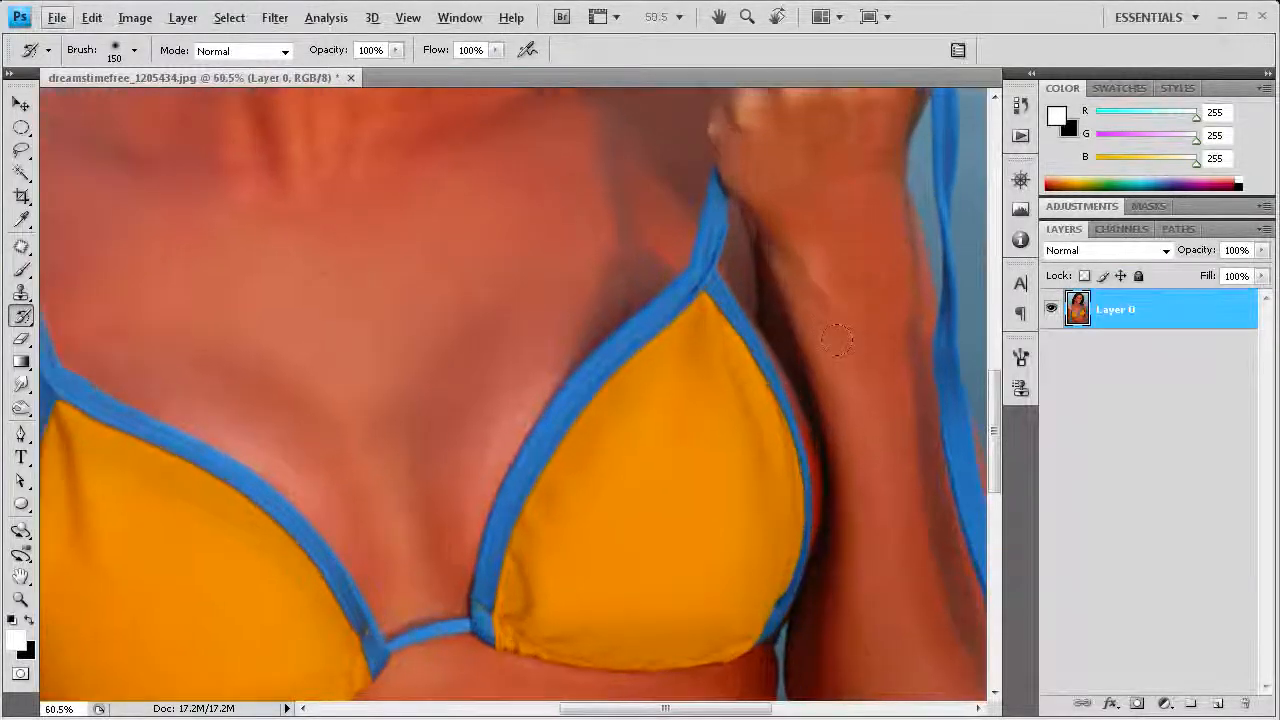
{"action": "scroll", "coordinate": [858, 340], "scroll_direction": "up", "scroll_amount": 2}
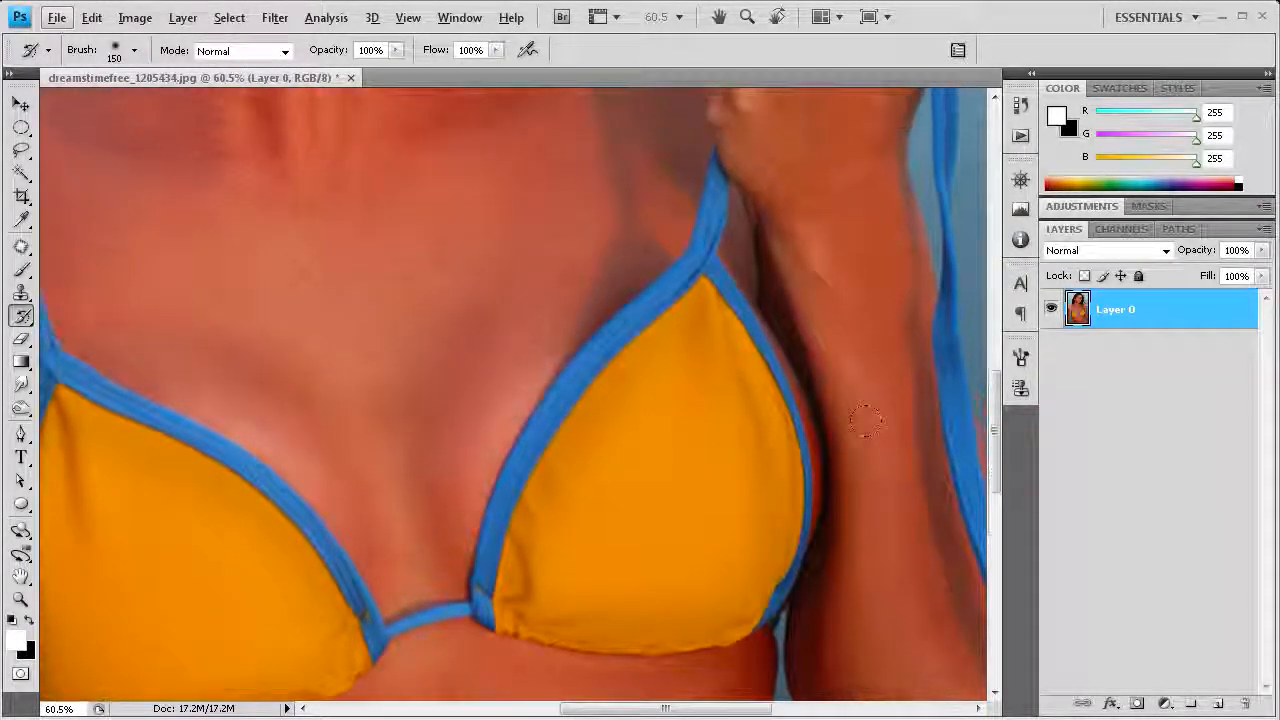
{"action": "mouse_move", "coordinate": [785, 220]}
{"action": "left_mouse_down"}
{"action": "mouse_move", "coordinate": [848, 541]}
{"action": "mouse_move", "coordinate": [832, 458]}
{"action": "left_mouse_up"}
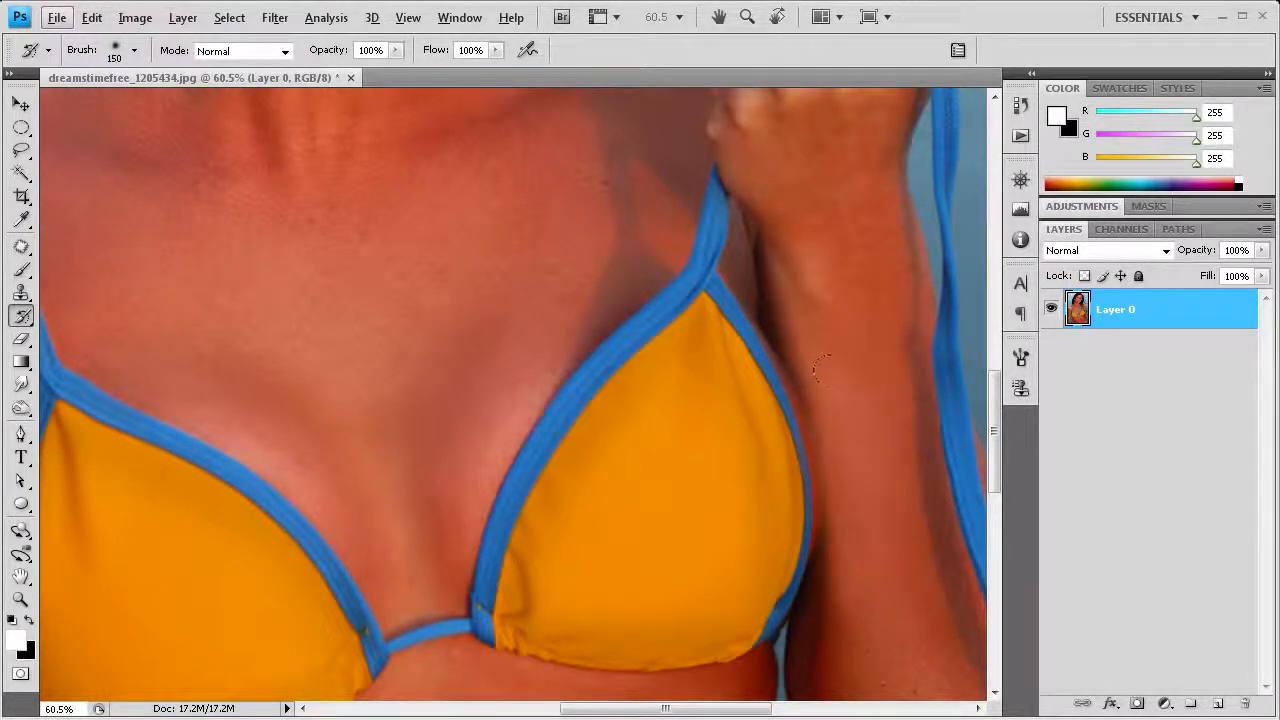
{"action": "mouse_move", "coordinate": [810, 342]}
{"action": "left_mouse_down"}
{"action": "mouse_move", "coordinate": [798, 480]}
{"action": "mouse_move", "coordinate": [845, 650]}
{"action": "mouse_move", "coordinate": [822, 495]}
{"action": "left_mouse_up"}
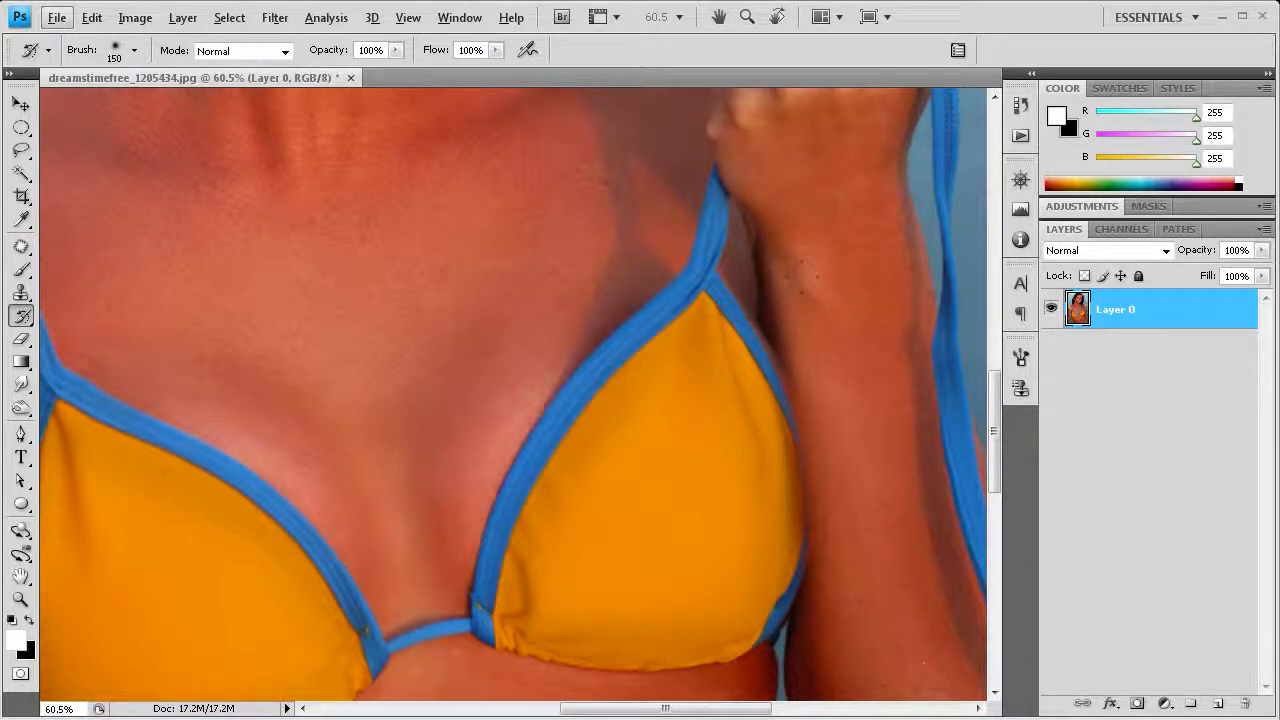
{"action": "scroll", "coordinate": [806, 292], "scroll_direction": "up", "scroll_amount": 3}
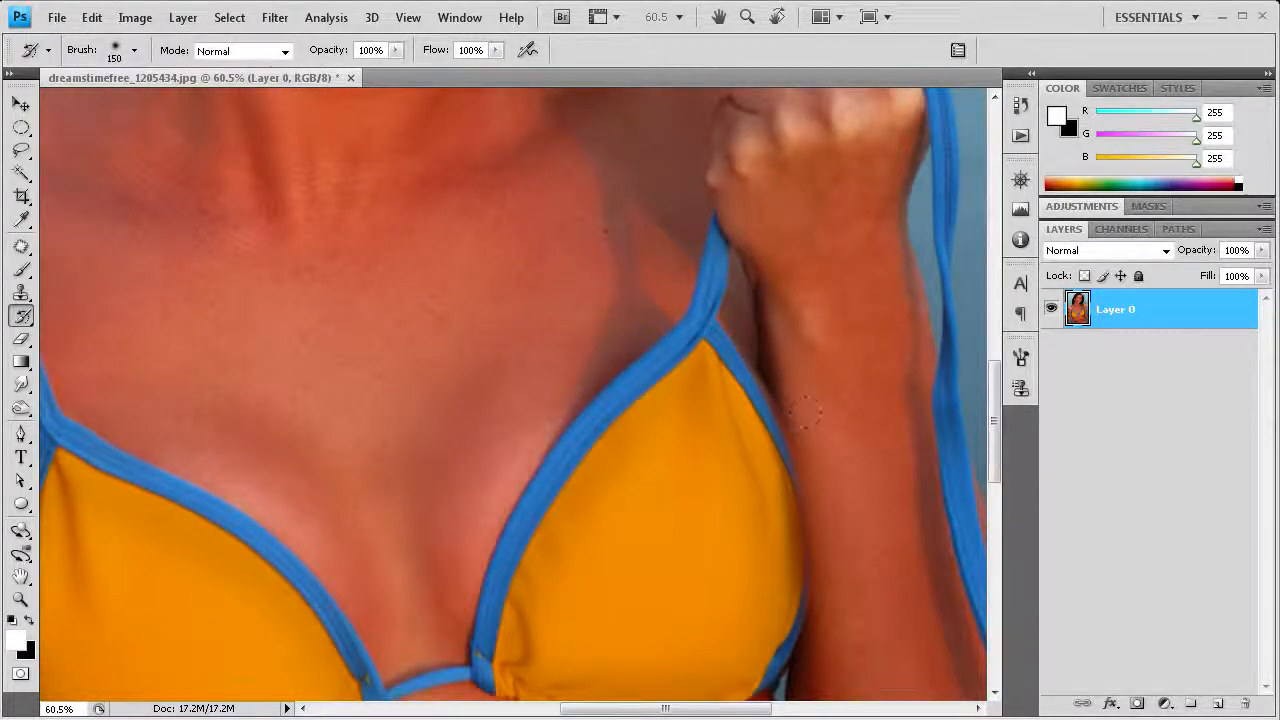
{"action": "scroll", "coordinate": [805, 410], "scroll_direction": "down", "scroll_amount": 5}
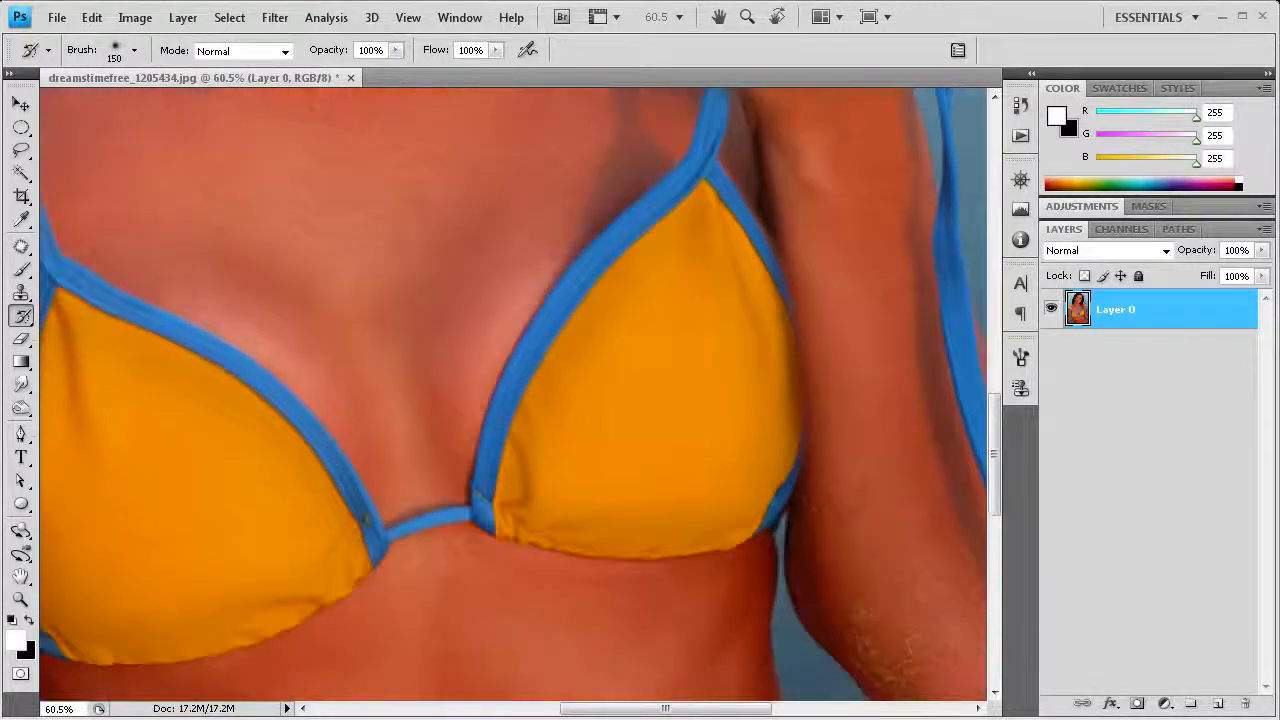
- Reduce the History Brush size to 45 and examine the restored edge between the image's right cup and the arm
{"action": "scroll", "coordinate": [866, 400], "scroll_direction": "up", "scroll_amount": 3}
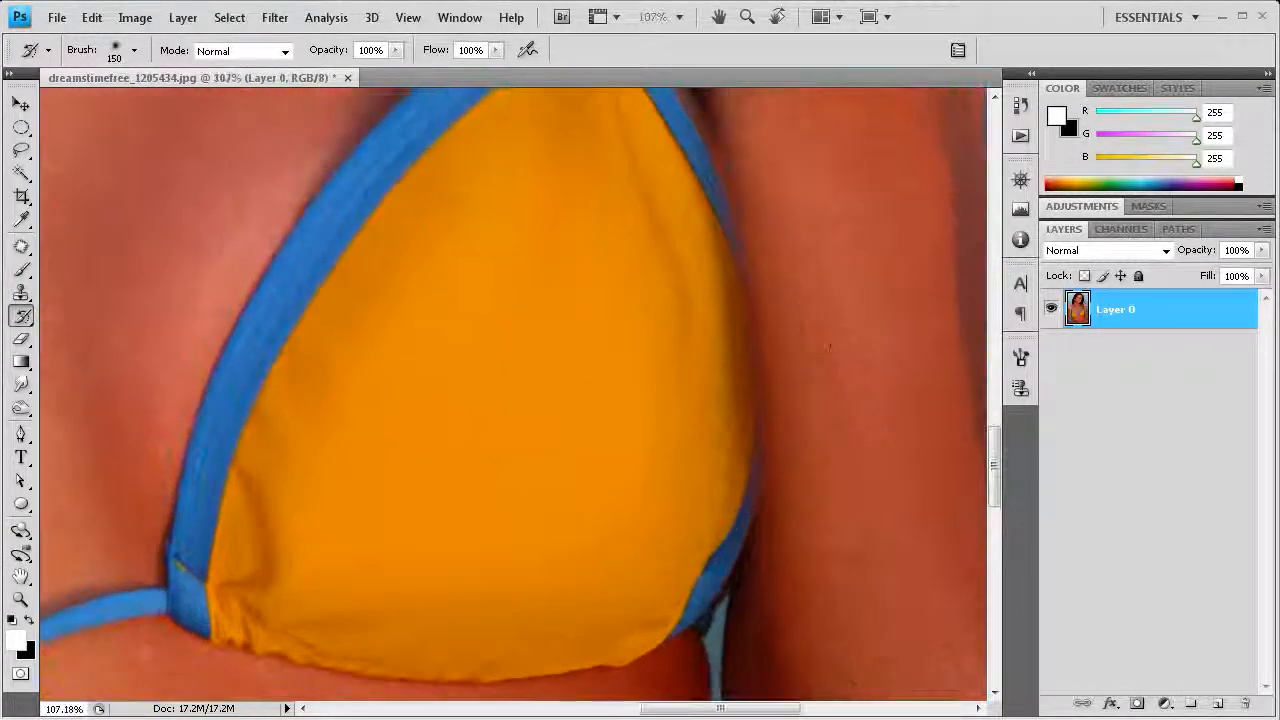
{"action": "scroll", "coordinate": [825, 345], "scroll_direction": "up", "scroll_amount": 2}
{"action": "scroll", "coordinate": [815, 340], "scroll_direction": "down", "scroll_amount": 2}
{"action": "key", "text": "bracketleft"}
{"action": "key", "text": "bracketleft"}
{"action": "key", "text": "bracketleft"}
{"action": "key", "text": "bracketleft"}
{"action": "key", "text": "bracketleft"}
{"action": "key", "text": "bracketleft"}
{"action": "key", "text": "bracketleft"}
{"action": "key", "text": "bracketleft"}
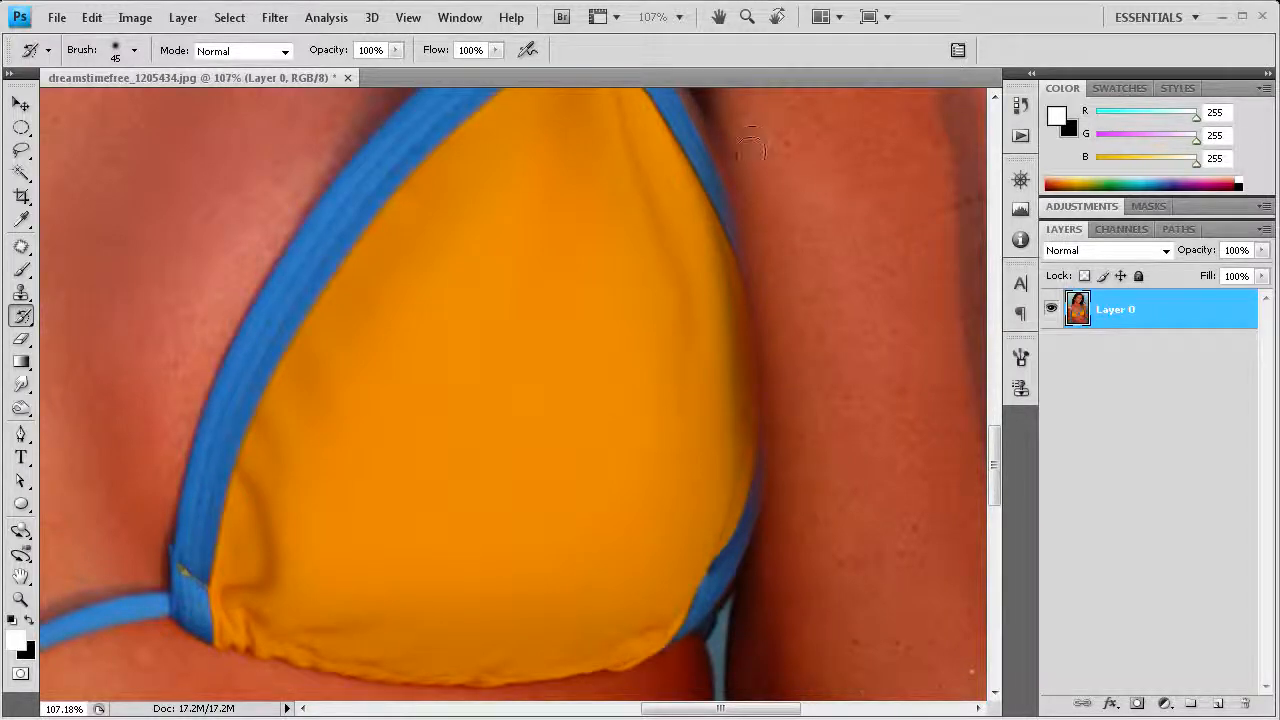
{"action": "scroll", "coordinate": [809, 262], "scroll_direction": "down", "scroll_amount": 10}
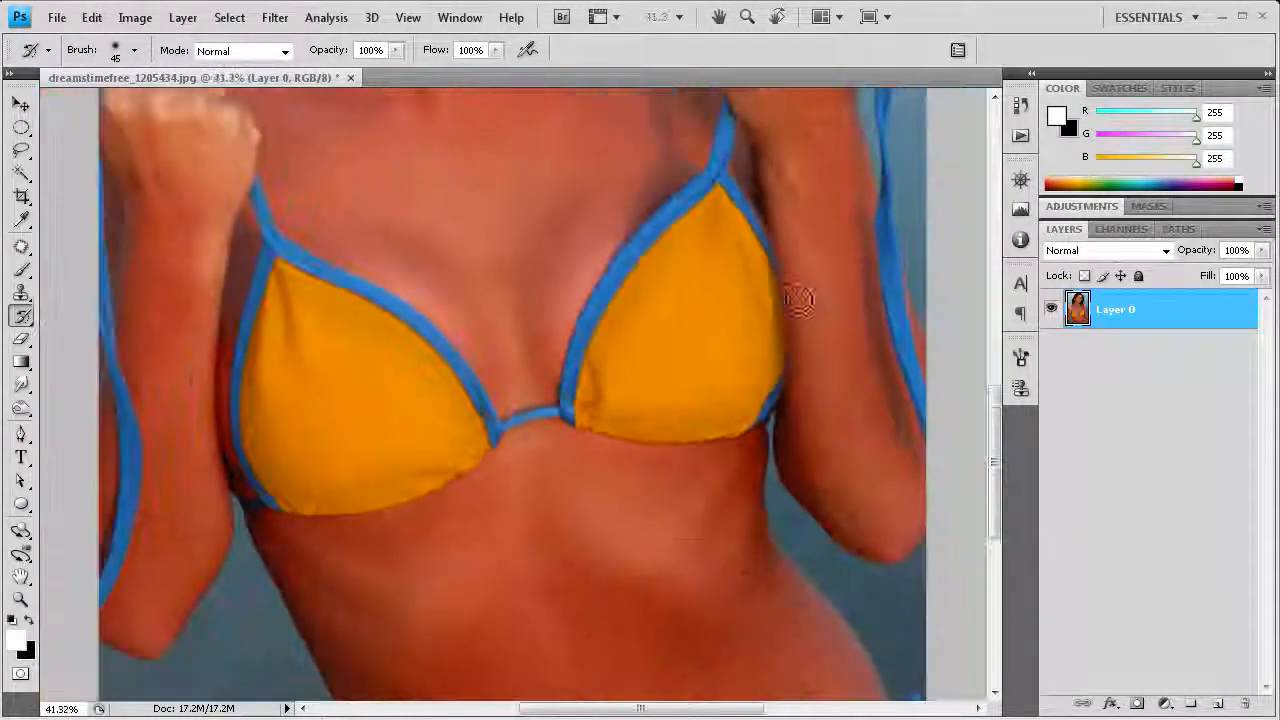
{"action": "scroll", "coordinate": [800, 298], "scroll_direction": "down", "scroll_amount": 4}
{"action": "scroll", "coordinate": [697, 309], "scroll_direction": "up", "scroll_amount": 2}
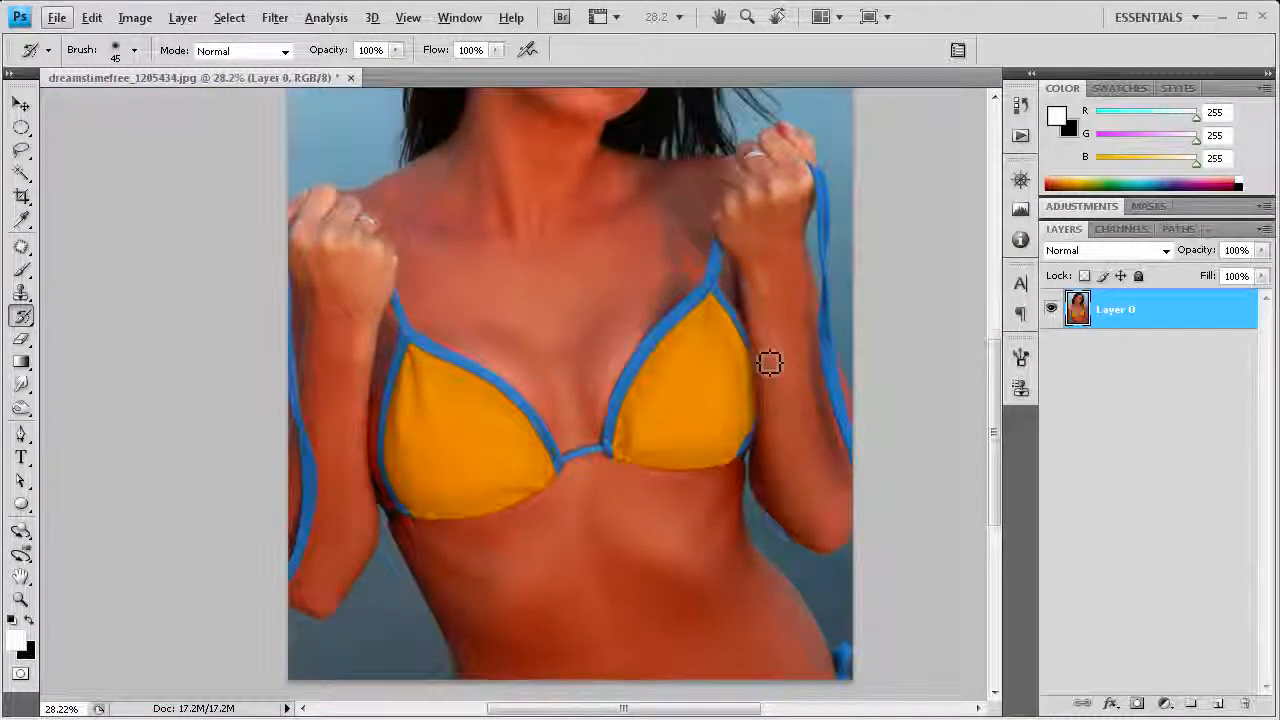
{"action": "scroll", "coordinate": [769, 363], "scroll_direction": "up", "scroll_amount": 1}
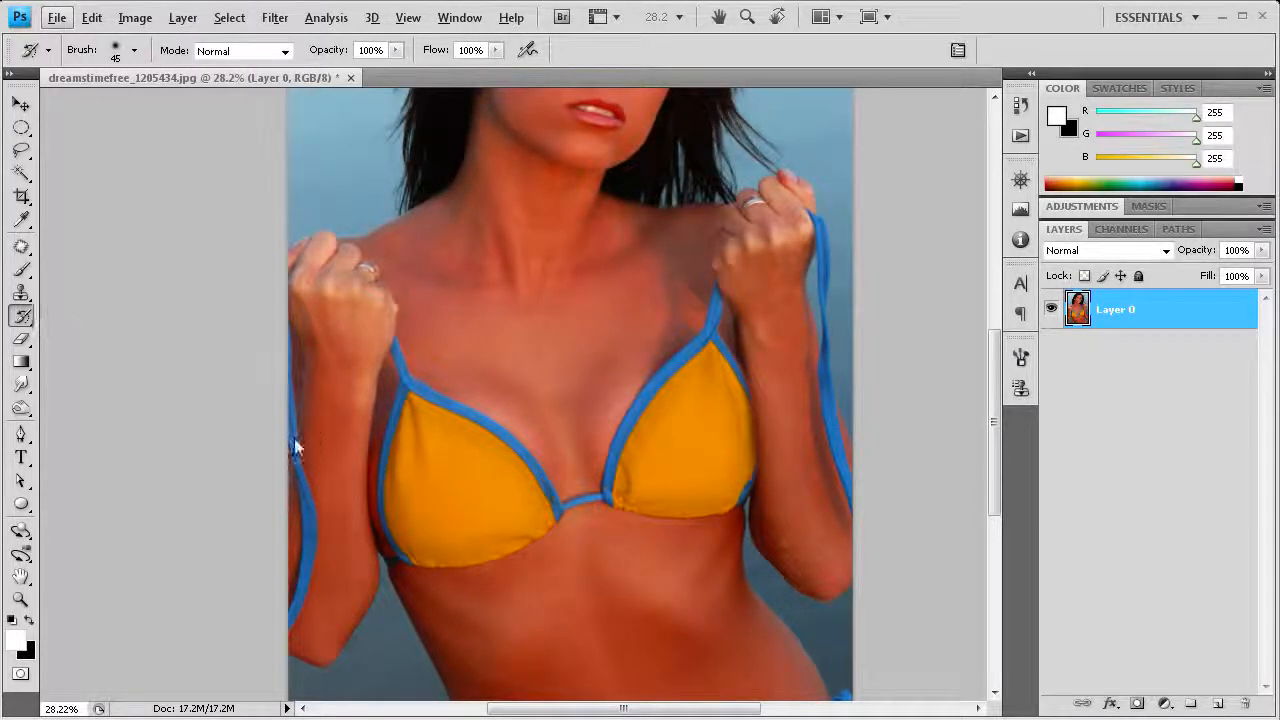
- Restore the distorted arm beside the image's left bikini cup with the History Brush at size 200 and 100% opacity
{"action": "key", "text": "bracketright"}
{"action": "key", "text": "bracketright"}
{"action": "key", "text": "bracketright"}
{"action": "key", "text": "bracketright"}
{"action": "key", "text": "bracketright"}
{"action": "key", "text": "bracketright"}
{"action": "key", "text": "bracketright"}
{"action": "key", "text": "bracketright"}
{"action": "key", "text": "bracketright"}
{"action": "scroll", "coordinate": [338, 450], "scroll_direction": "up", "scroll_amount": 4}
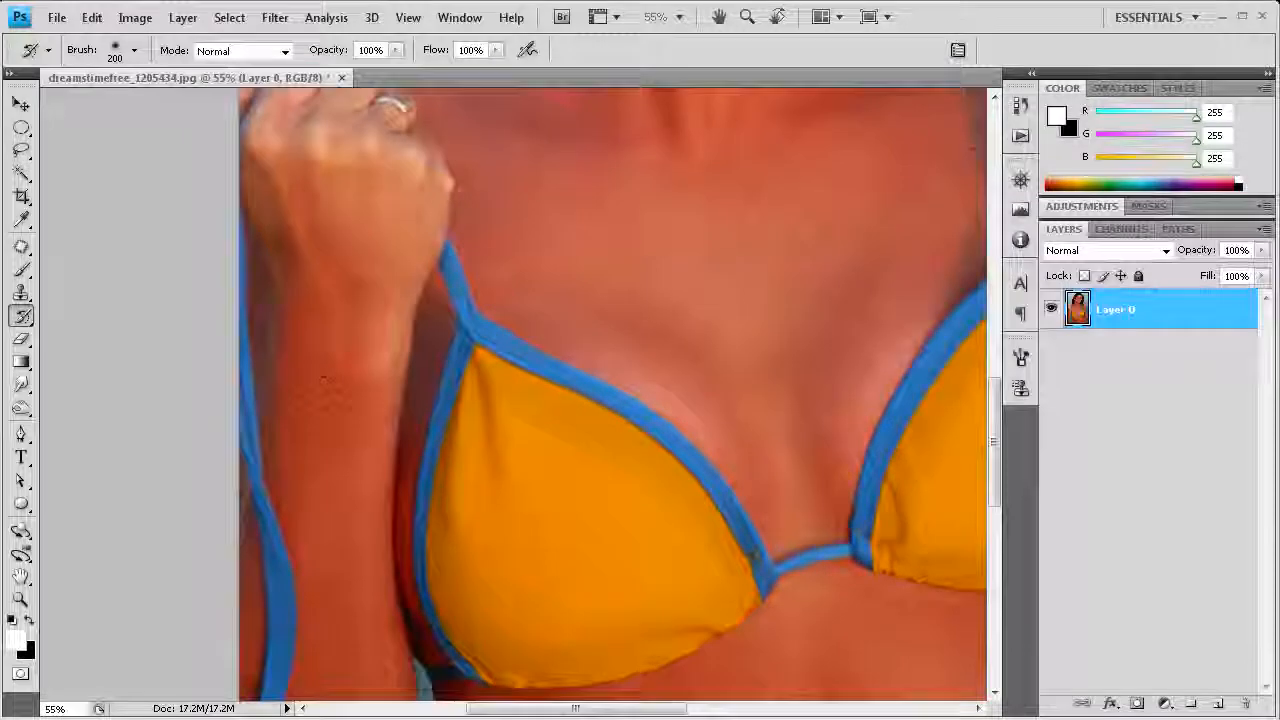
{"action": "scroll", "coordinate": [612, 395], "scroll_direction": "down", "scroll_amount": 1}
{"action": "mouse_move", "coordinate": [340, 514]}
{"action": "left_mouse_down"}
{"action": "mouse_move", "coordinate": [334, 603]}
{"action": "mouse_move", "coordinate": [355, 243]}
{"action": "left_mouse_up"}
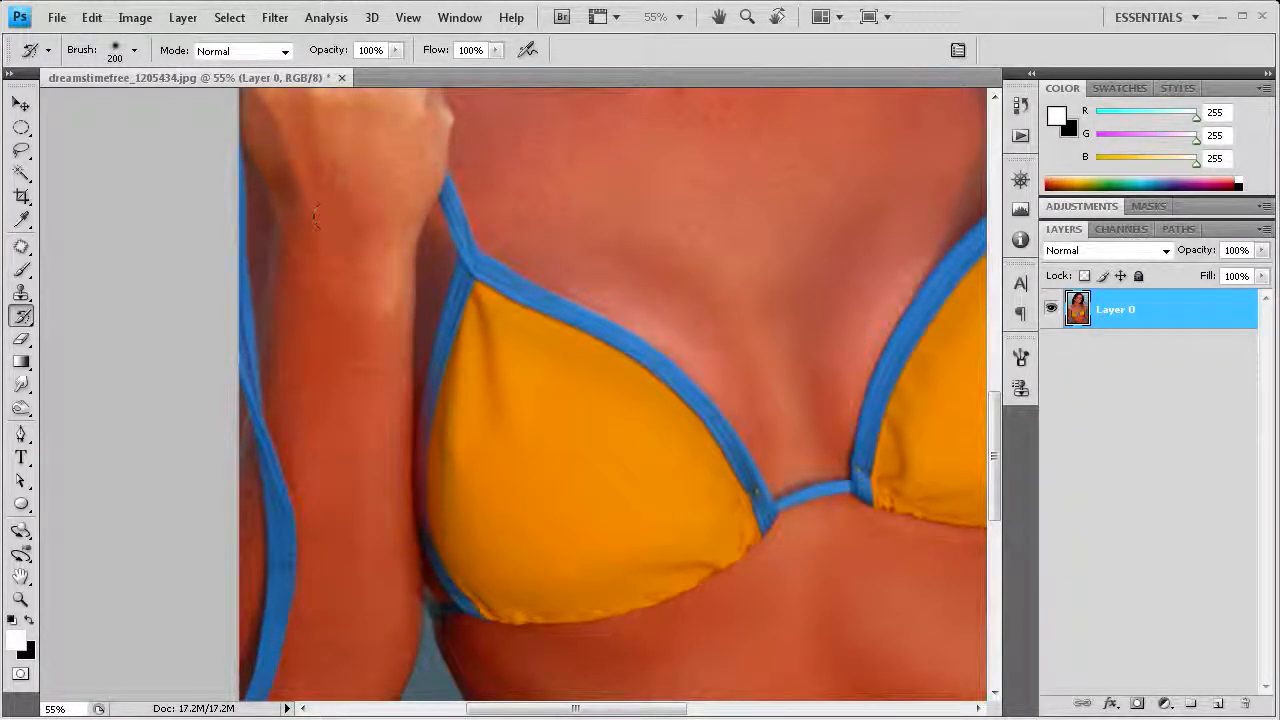
- Compare the original snapshot with the latest History Brush state in the document history, ending on the edited version of the whole photo
{"action": "scroll", "coordinate": [775, 308], "scroll_direction": "down", "scroll_amount": 3}
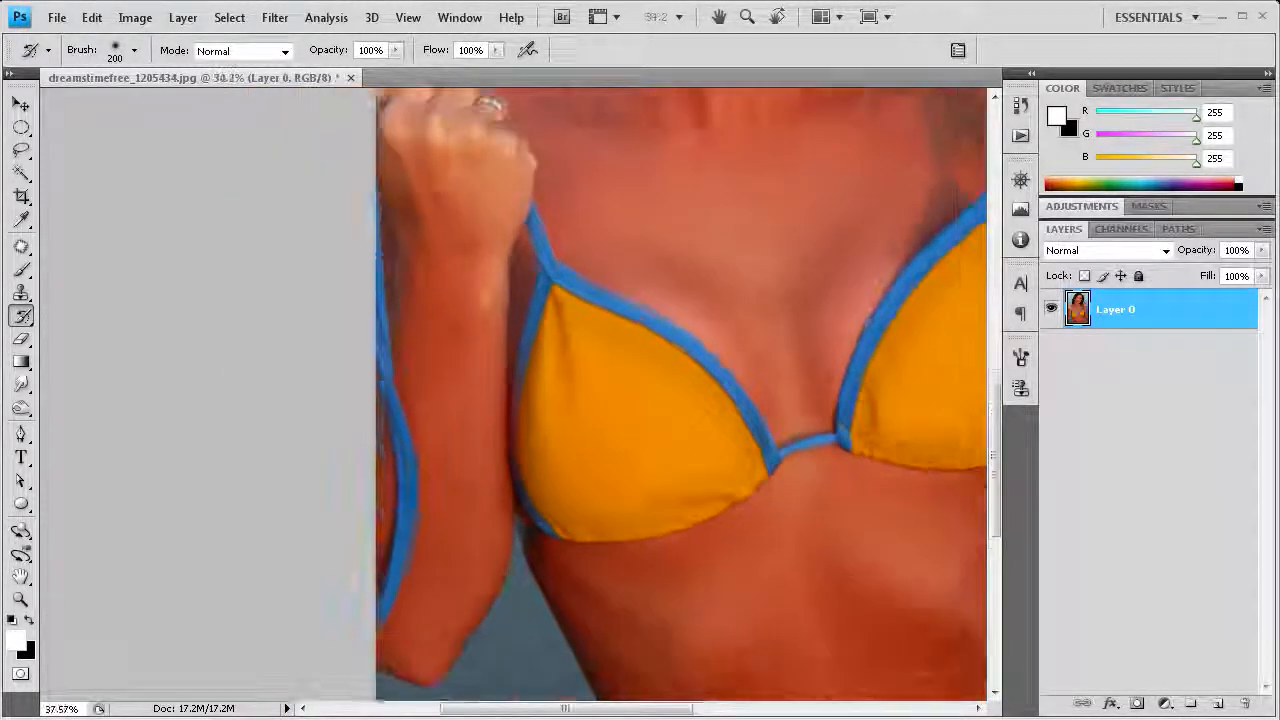
{"action": "scroll", "coordinate": [880, 360], "scroll_direction": "down", "scroll_amount": 2}
{"action": "left_click_drag", "start_coordinate": [640, 712], "coordinate": [714, 712]}
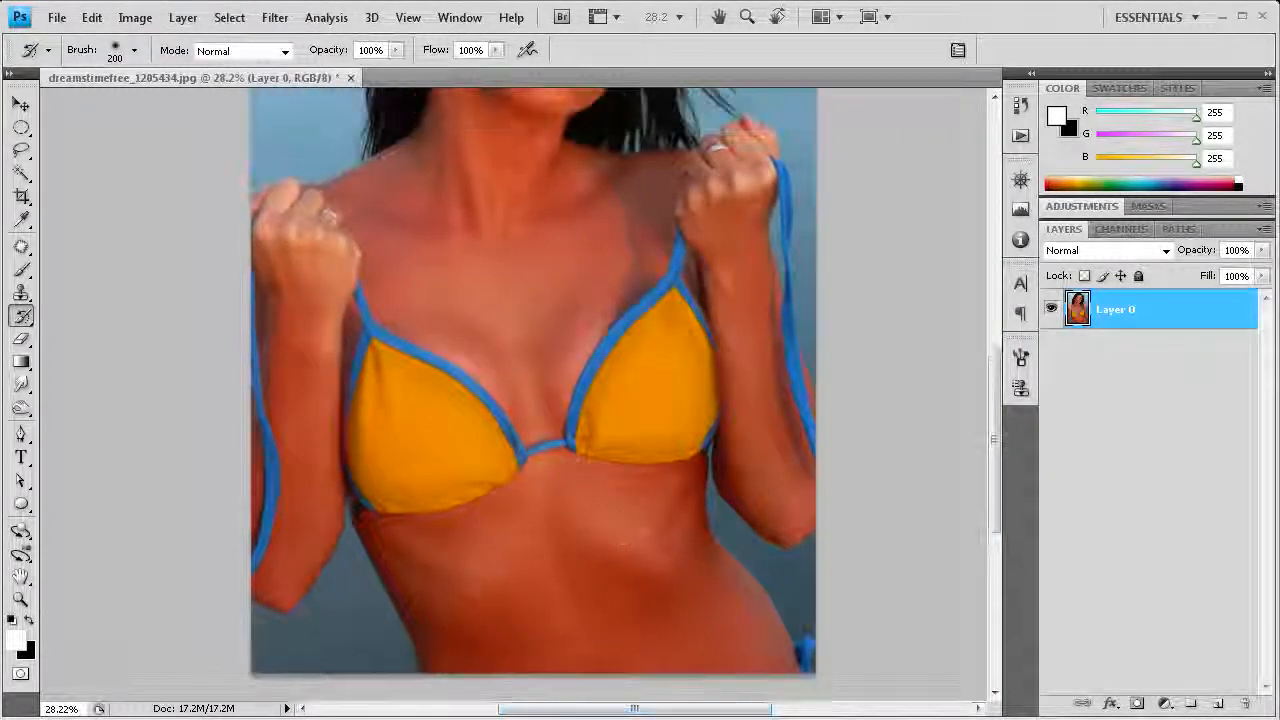
{"action": "scroll", "coordinate": [533, 380], "scroll_direction": "down", "scroll_amount": 3}
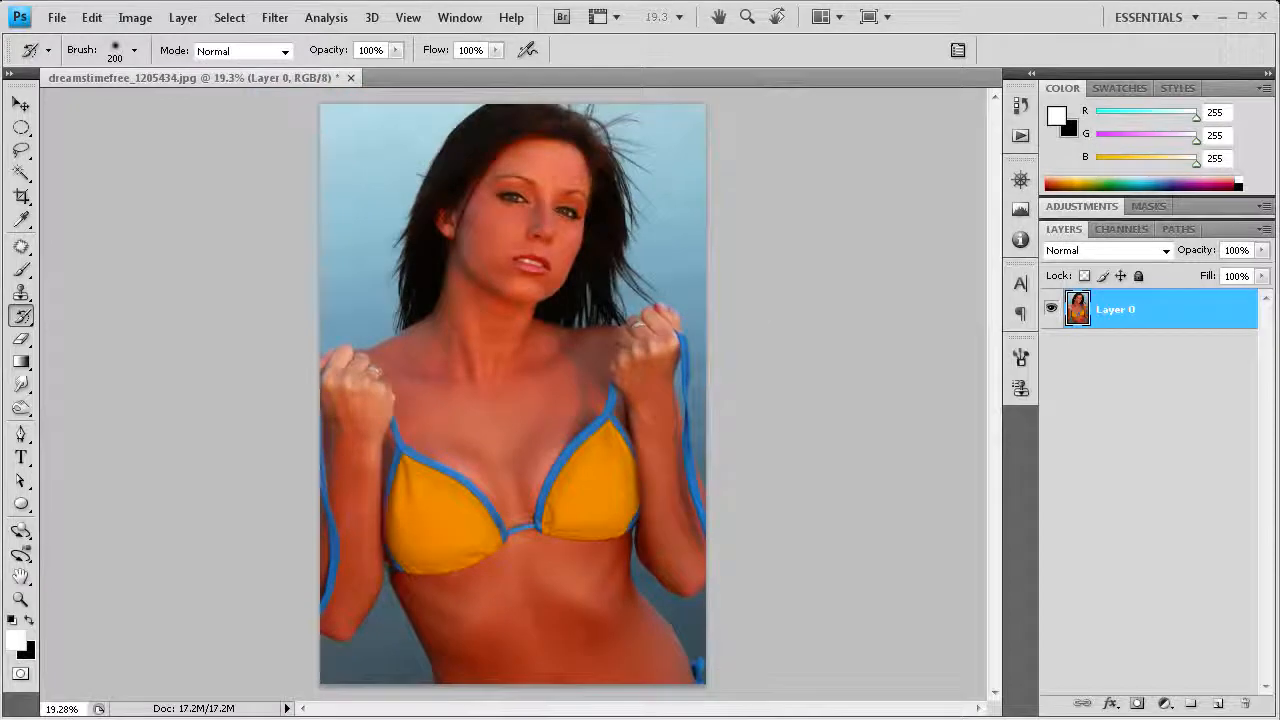
{"action": "left_click", "coordinate": [1020, 105]}
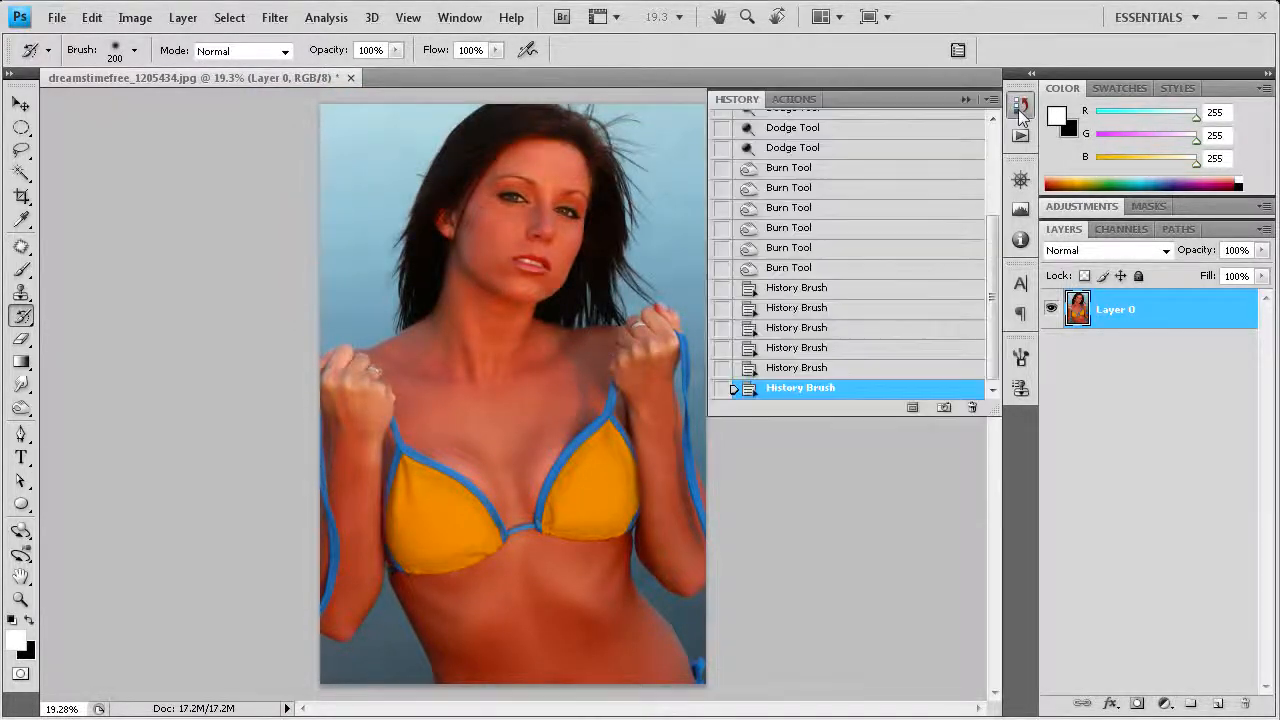
{"action": "scroll", "coordinate": [871, 126], "scroll_direction": "up", "scroll_amount": 5}
{"action": "left_click", "coordinate": [800, 126]}
{"action": "scroll", "coordinate": [832, 294], "scroll_direction": "down", "scroll_amount": 5}
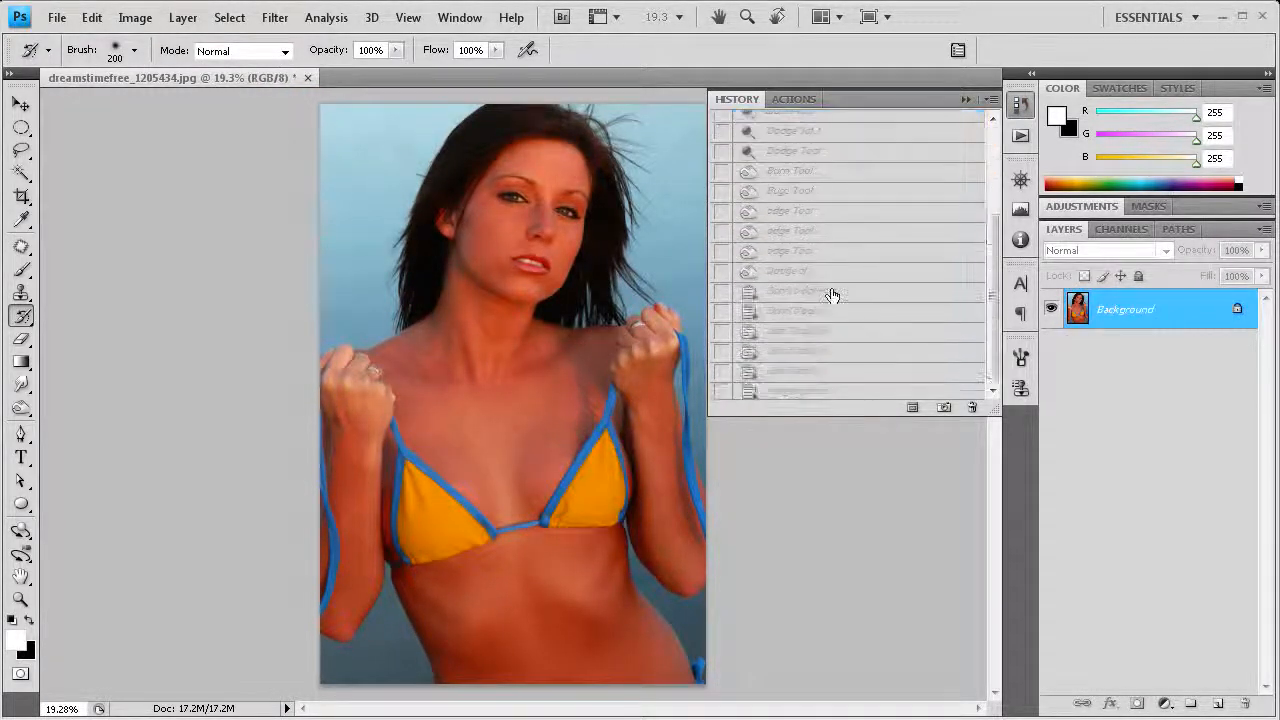
{"action": "left_click", "coordinate": [810, 388]}
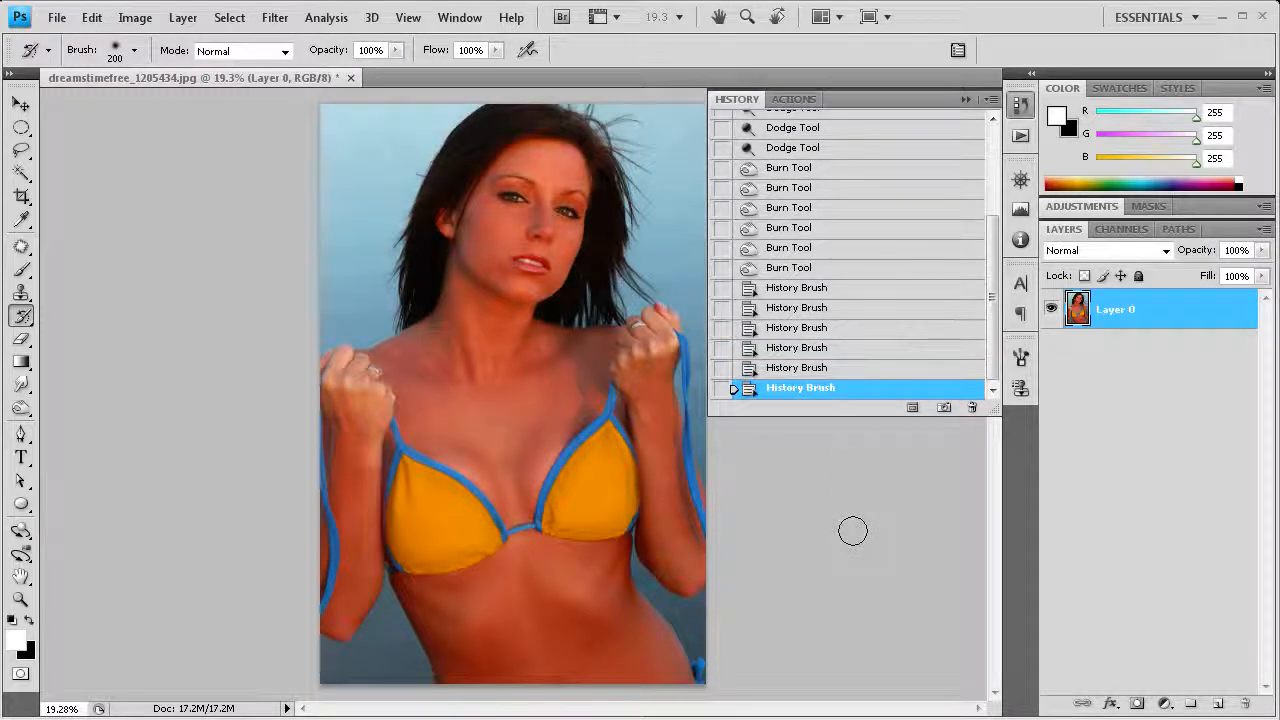
{"action": "left_click", "coordinate": [966, 100]}
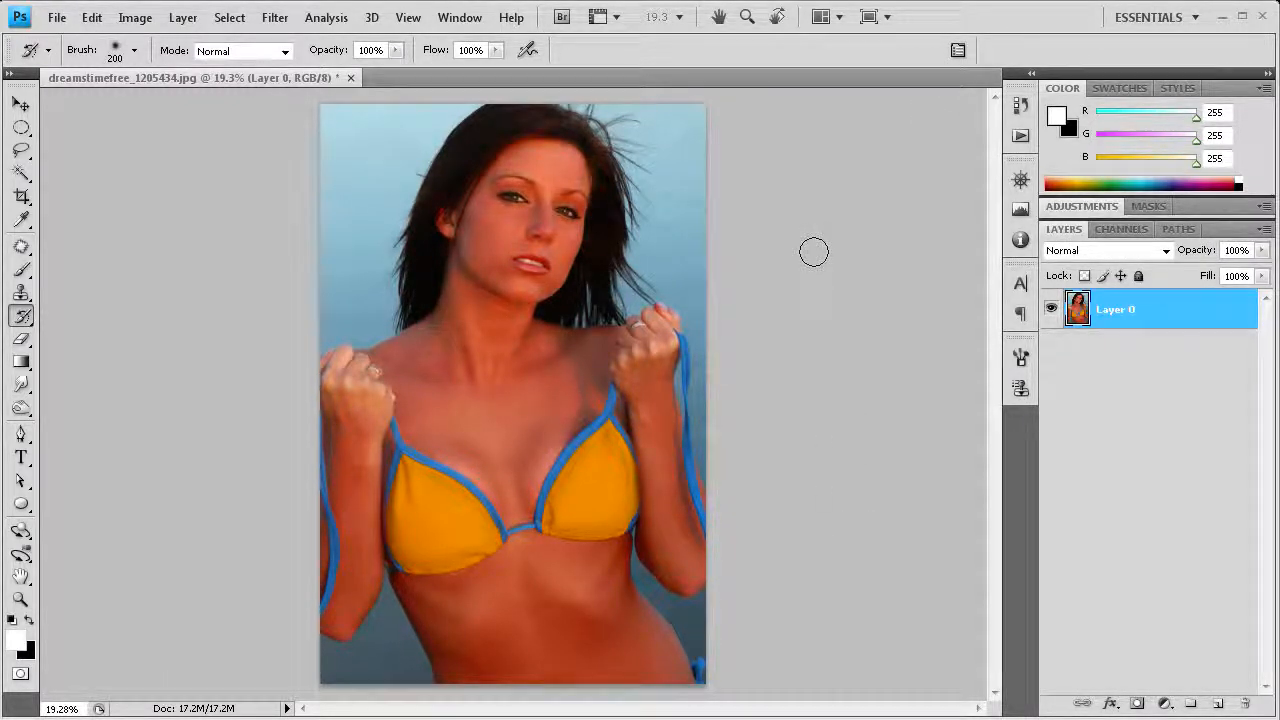